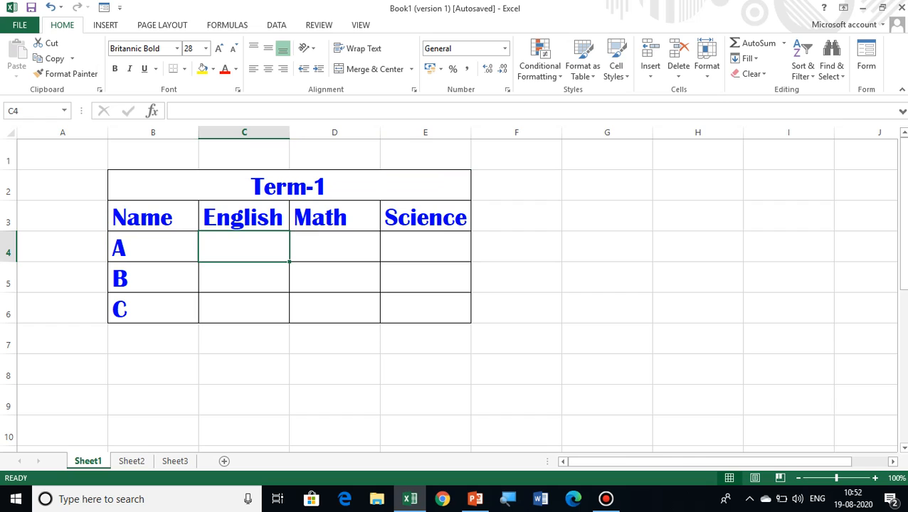
# Enter the Term-1 English marks for students A, B and C as 35, 30 and 45
pyautogui.write('35')
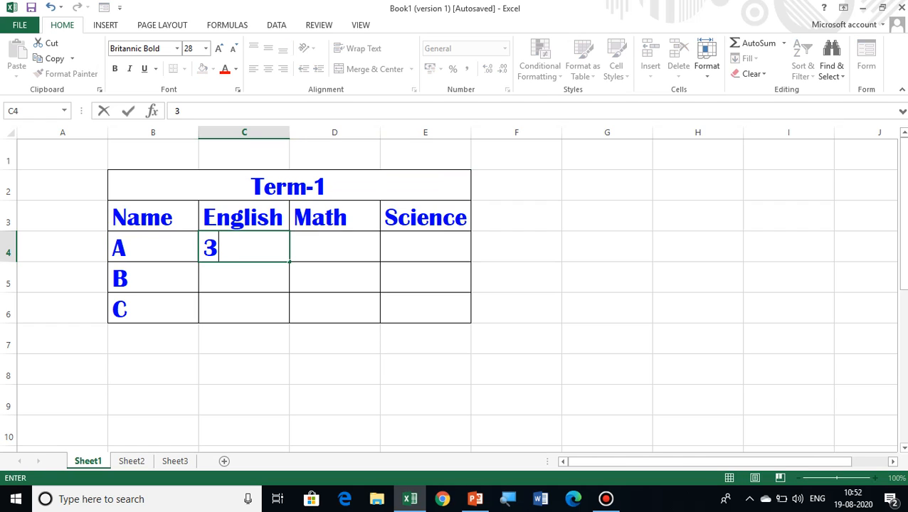
pyautogui.press('Return')
pyautogui.write('30')
pyautogui.press('Return')
pyautogui.write('45')
pyautogui.press('Tab')
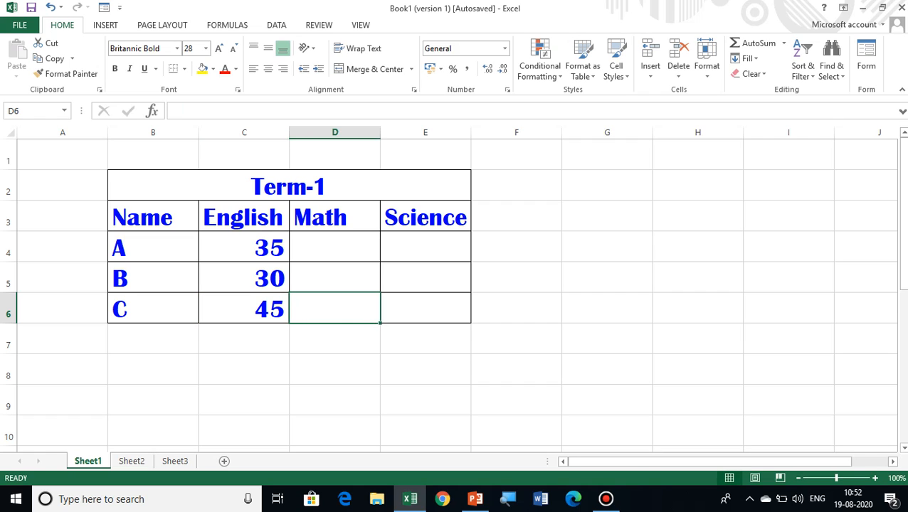
# Fill in the Term-1 Math marks for students A, B and C as 40, 35 and 42
pyautogui.press('Up')
pyautogui.press('Up')
pyautogui.press('Up')
pyautogui.press('Down')
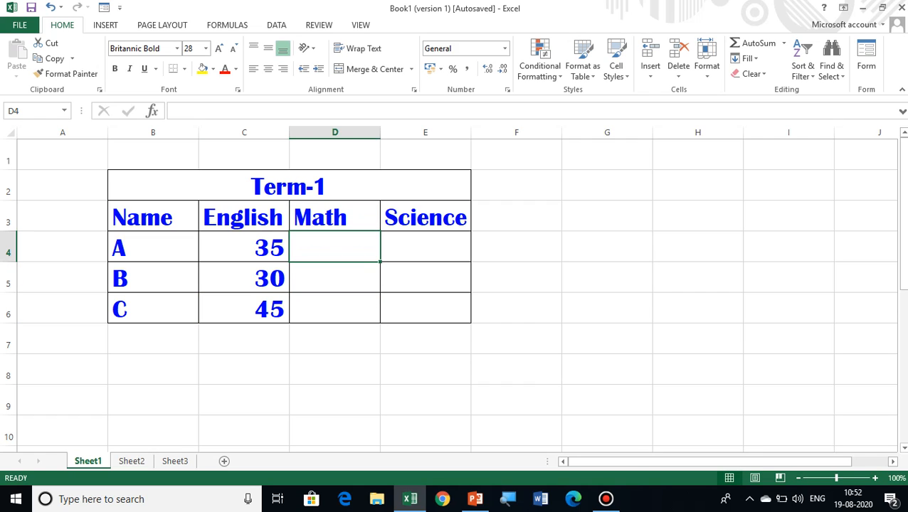
pyautogui.write('40')
pyautogui.press('Return')
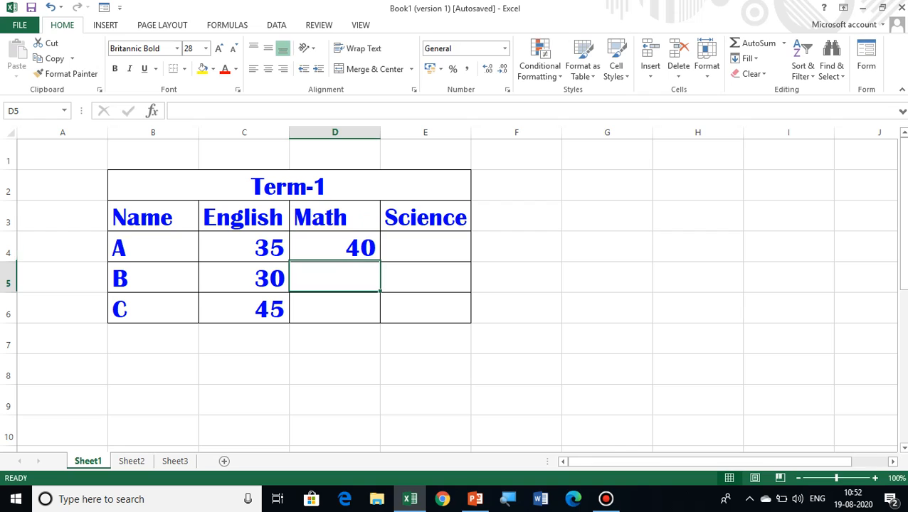
pyautogui.write('35')
pyautogui.press('Return')
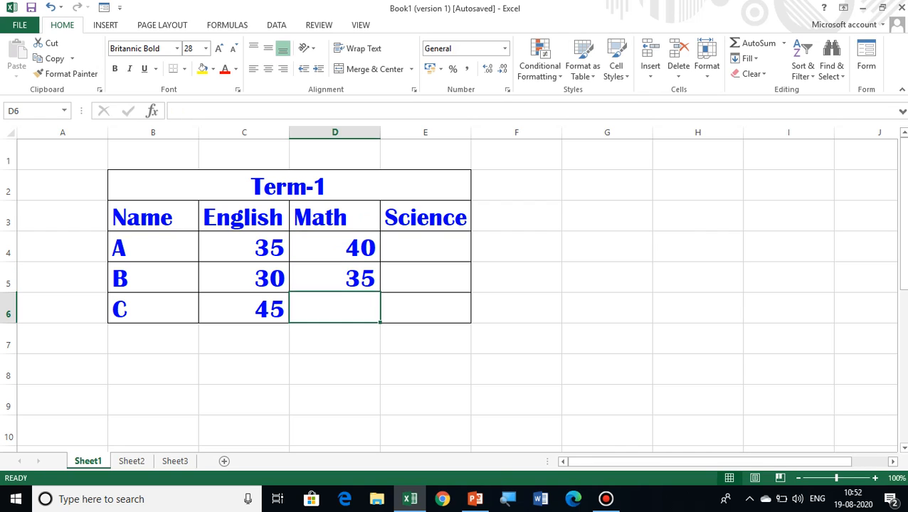
pyautogui.write('40')
pyautogui.press('BackSpace')
pyautogui.write('2')
pyautogui.press('Tab')
# Enter the Term-1 Science marks for students A, B and C as 37, 40 and 47
pyautogui.click(425, 247)
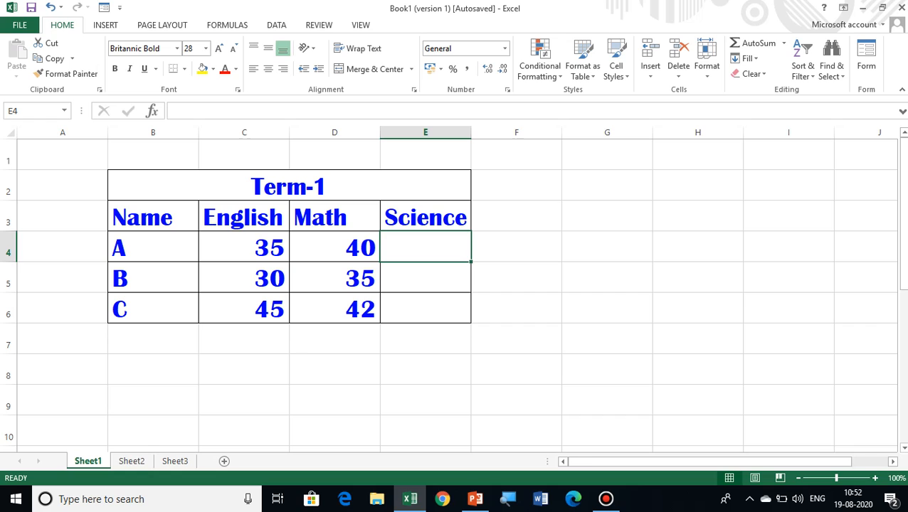
pyautogui.write('37')
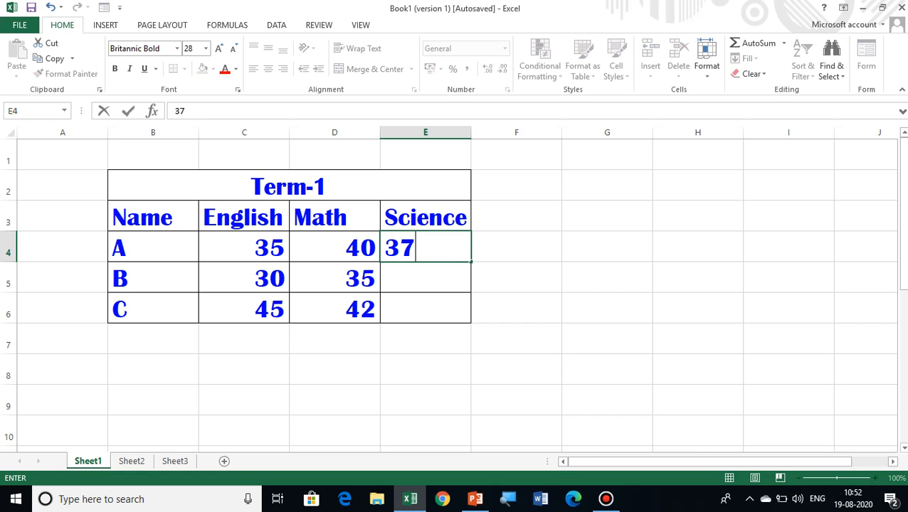
pyautogui.press('Return')
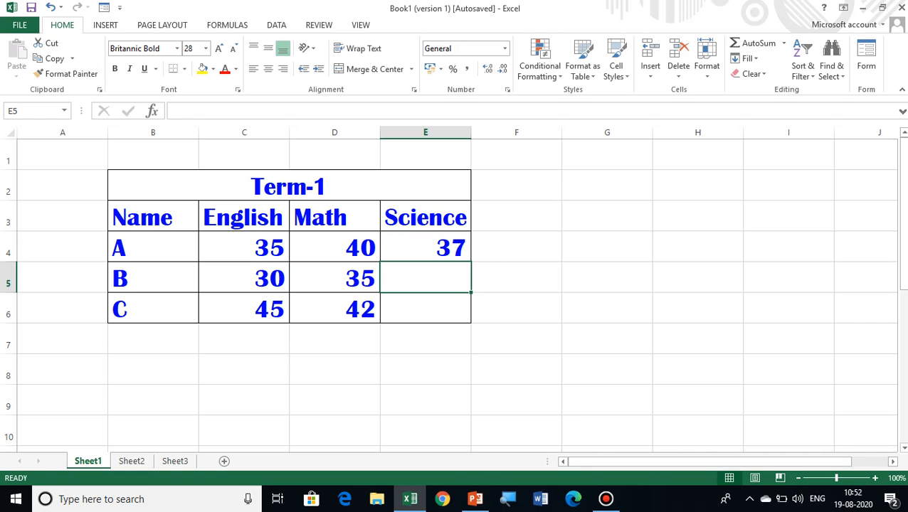
pyautogui.write('40')
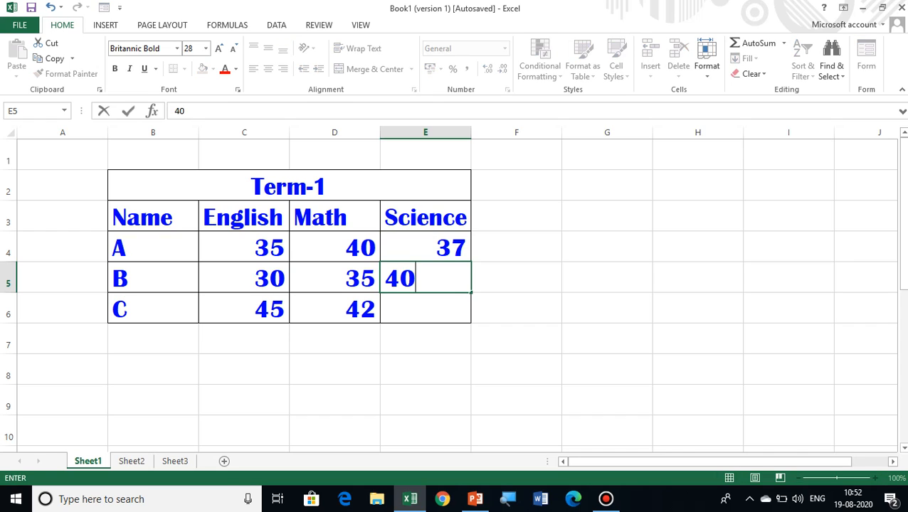
pyautogui.press('Return')
pyautogui.write('45')
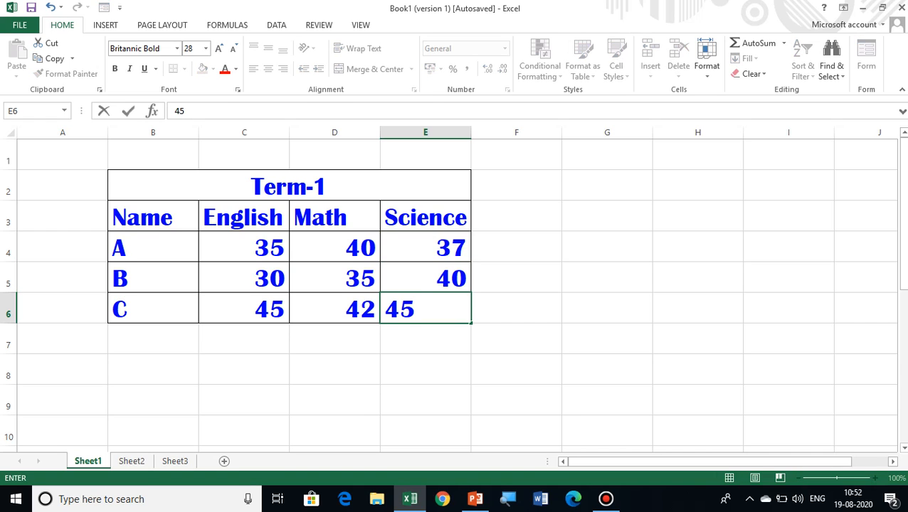
pyautogui.press('BackSpace')
pyautogui.write('7')
pyautogui.press('Return')
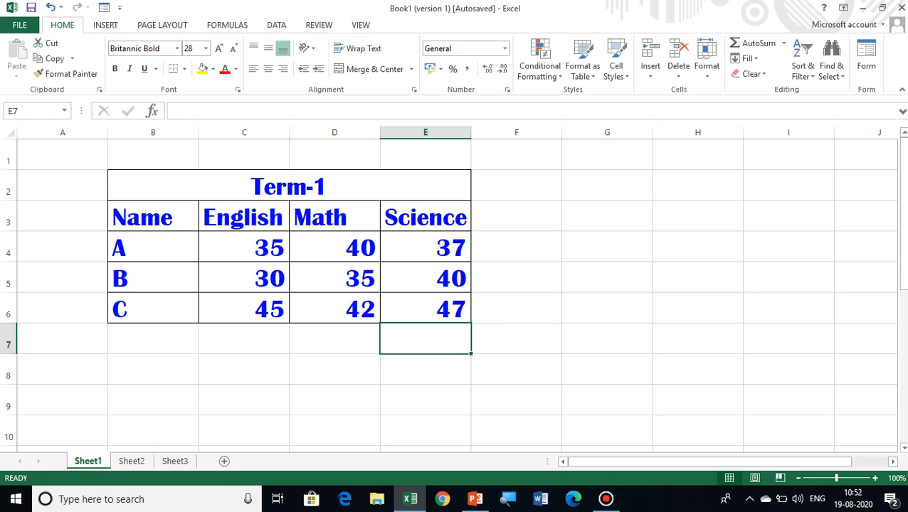
# Copy the entire contents of Sheet1 and paste them into Sheet2 starting at cell A1
pyautogui.click(516, 247)
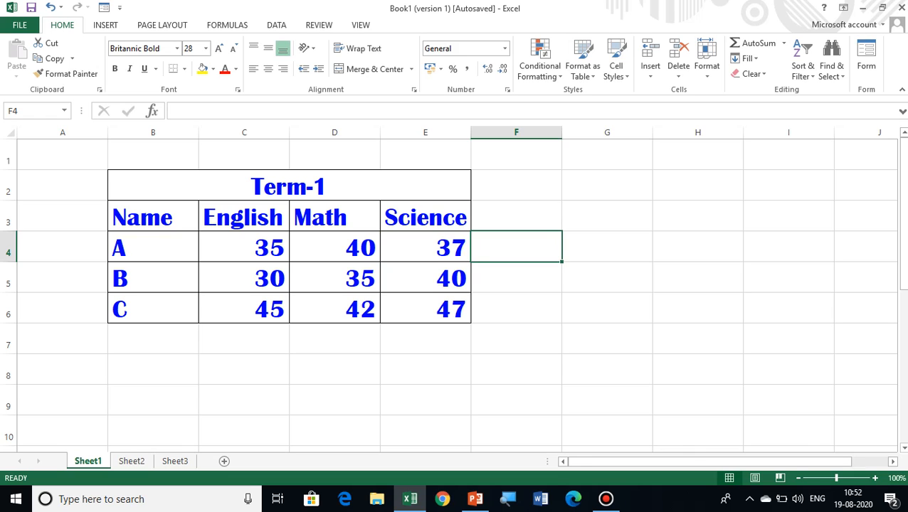
pyautogui.hotkey('ctrl', 'a')
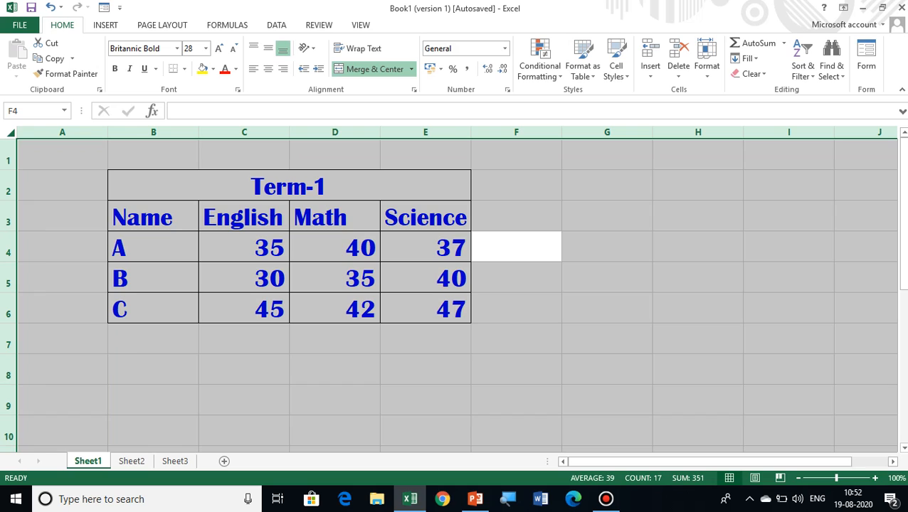
pyautogui.click(62, 155)
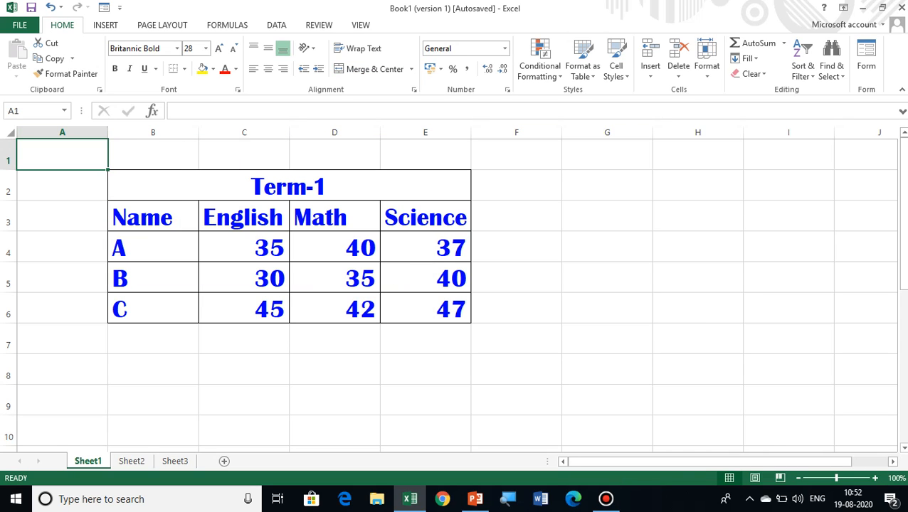
pyautogui.hotkey('ctrl', 'a')
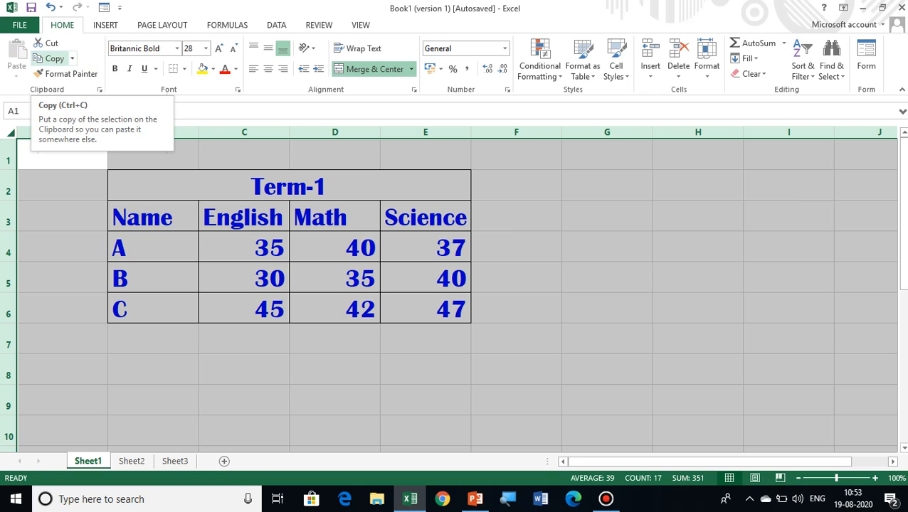
pyautogui.click(53, 58)
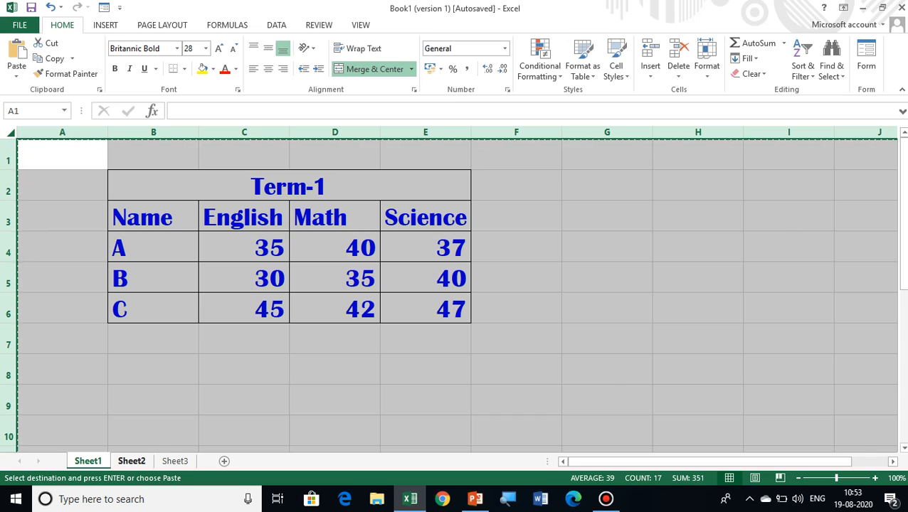
pyautogui.click(132, 461)
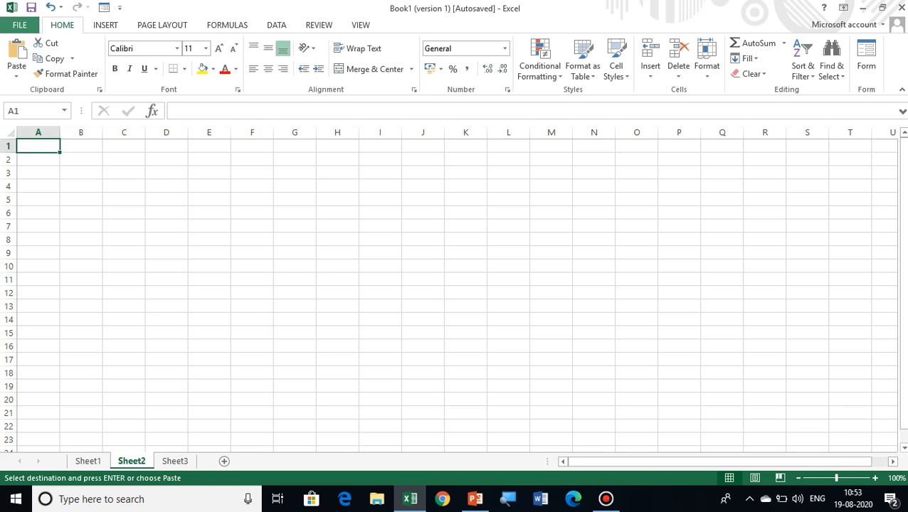
pyautogui.click(17, 51)
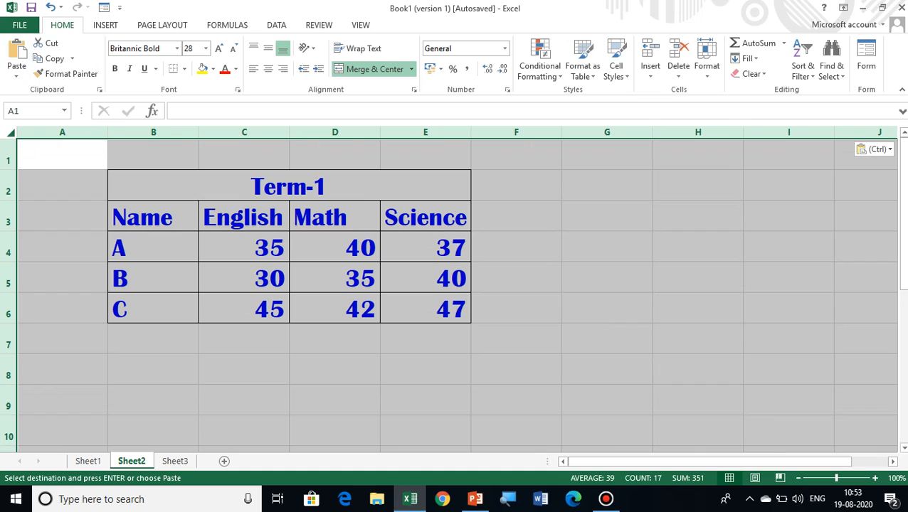
# Change the table title on Sheet2 to Term-2
pyautogui.click(288, 186)
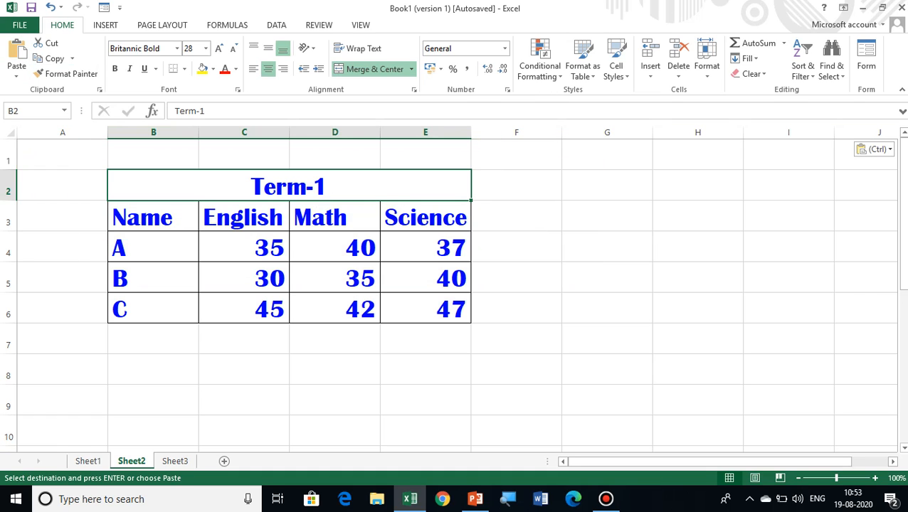
pyautogui.write('Ter')
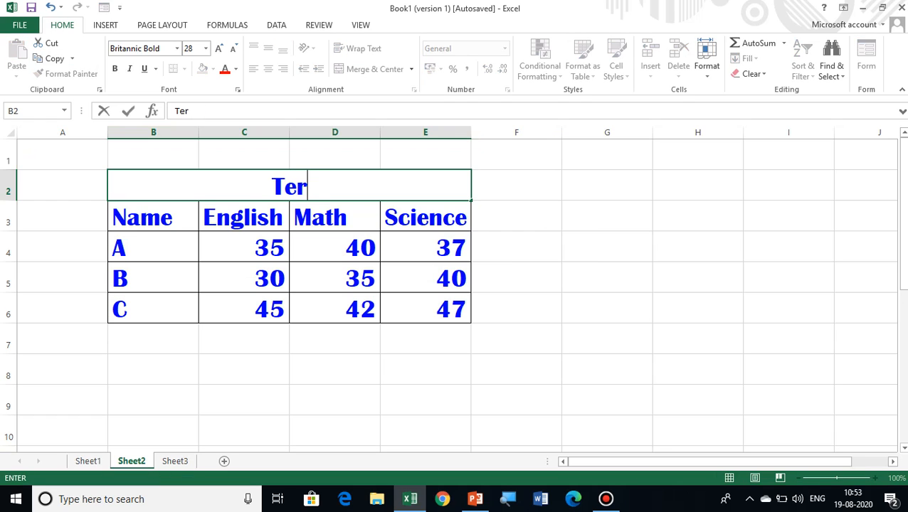
pyautogui.write('m-2')
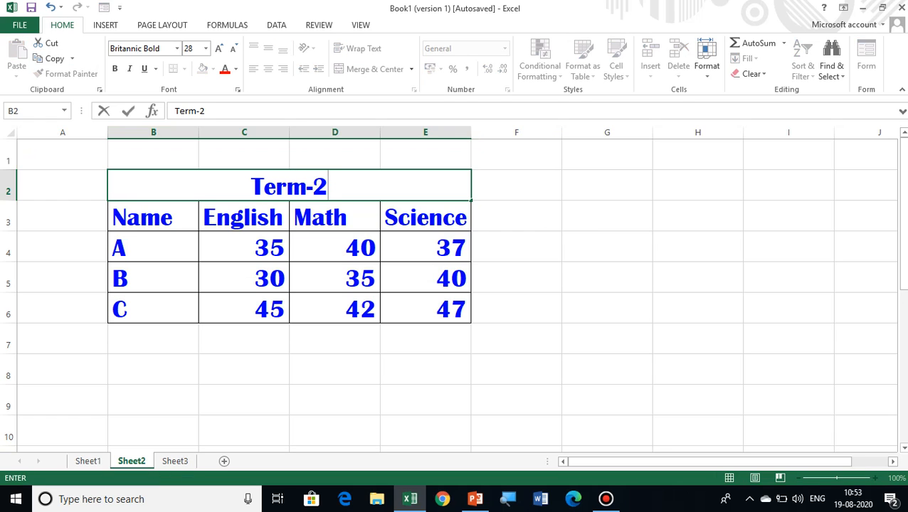
pyautogui.press('Return')
# Clear all the copied subject marks in C4:E6 on Sheet2, keeping the names and headings
pyautogui.moveTo(153, 247); pyautogui.dragTo(153, 309)
pyautogui.moveTo(244, 217); pyautogui.dragTo(455, 217)
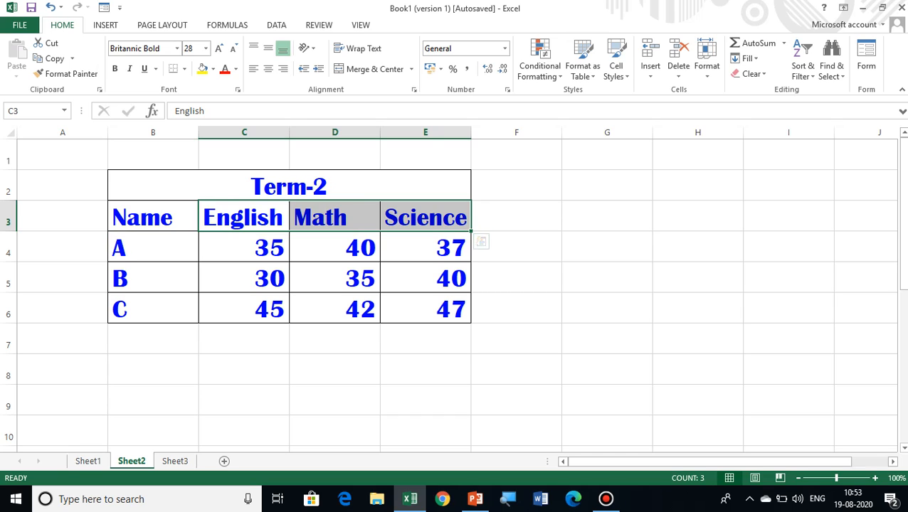
pyautogui.moveTo(244, 247); pyautogui.dragTo(426, 309)
pyautogui.press('Delete')
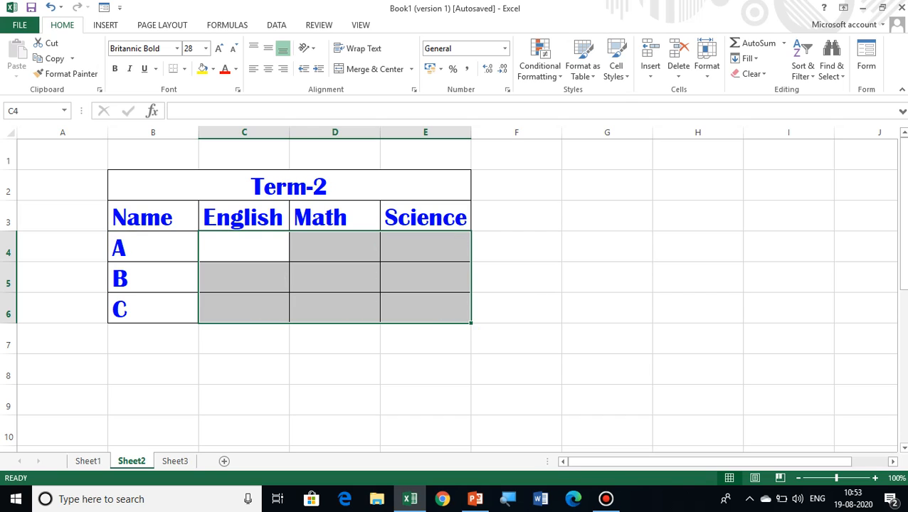
# Enter the Term-2 English marks for students A, B and C as 40, 42 and 45
pyautogui.click(244, 248)
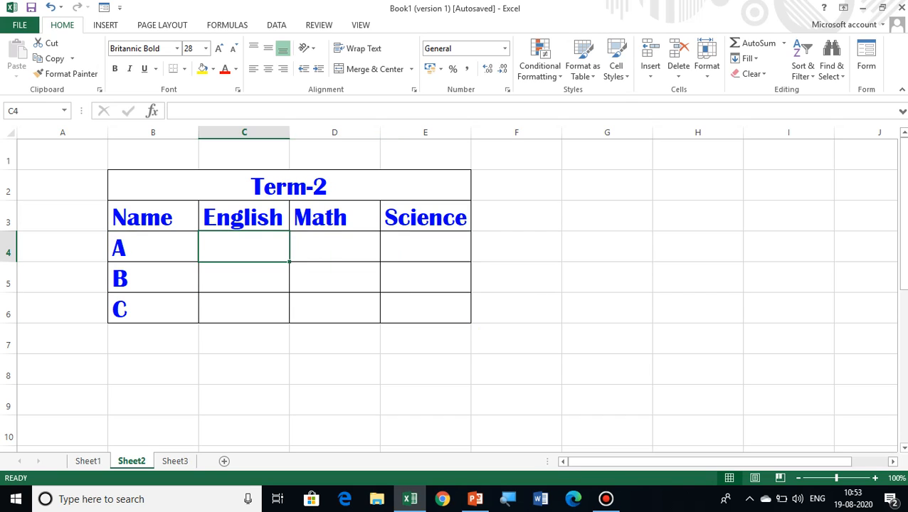
pyautogui.write('40')
pyautogui.press('Return')
pyautogui.write('42')
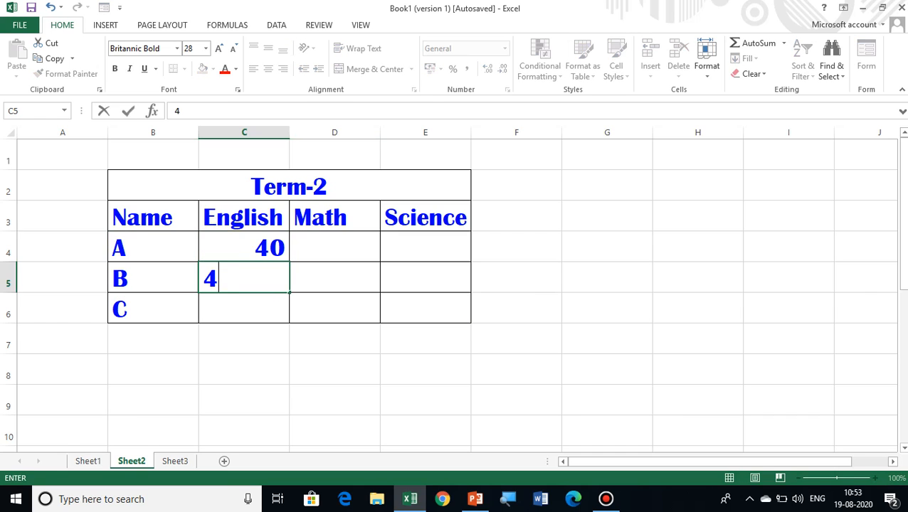
pyautogui.press('Return')
pyautogui.write('45')
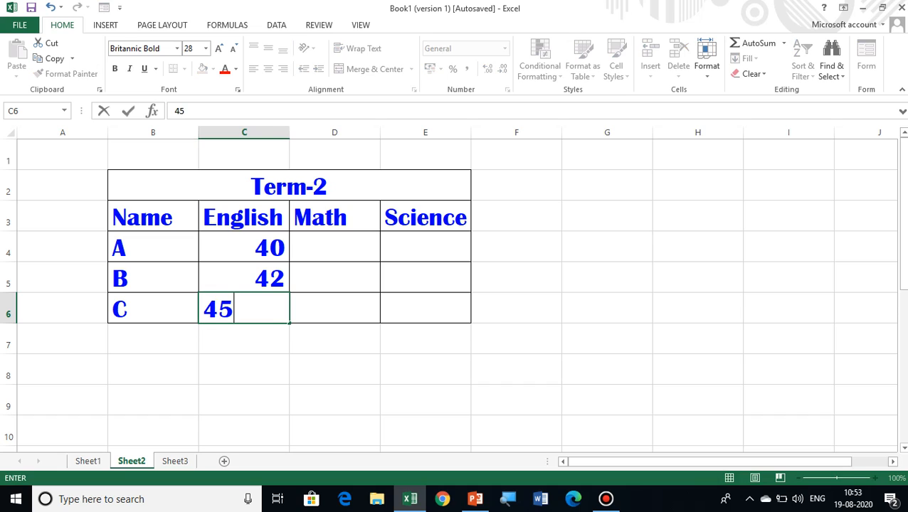
pyautogui.press('Tab')
# Fill in the Term-2 Math marks for students A, B and C as 38, 35 and 30
pyautogui.press('Up')
pyautogui.press('Up')
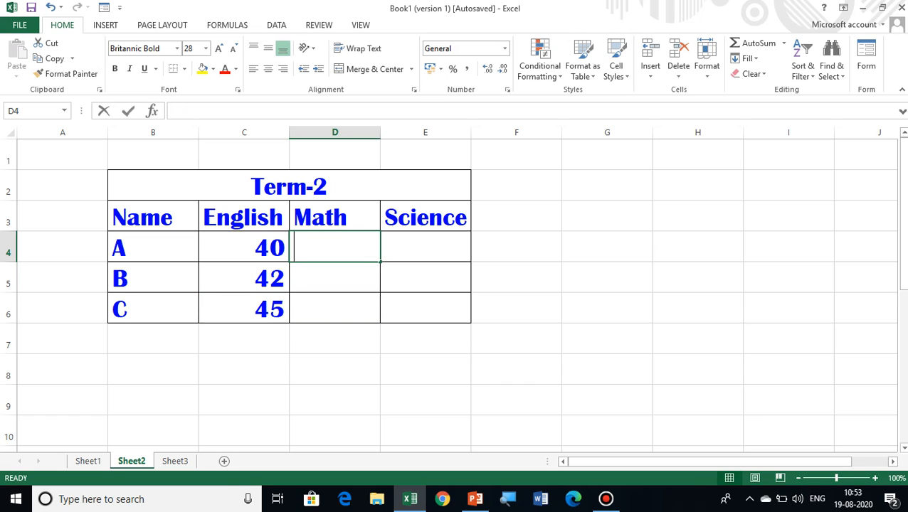
pyautogui.write('38')
pyautogui.press('Return')
pyautogui.write('35')
pyautogui.press('Return')
pyautogui.write('30')
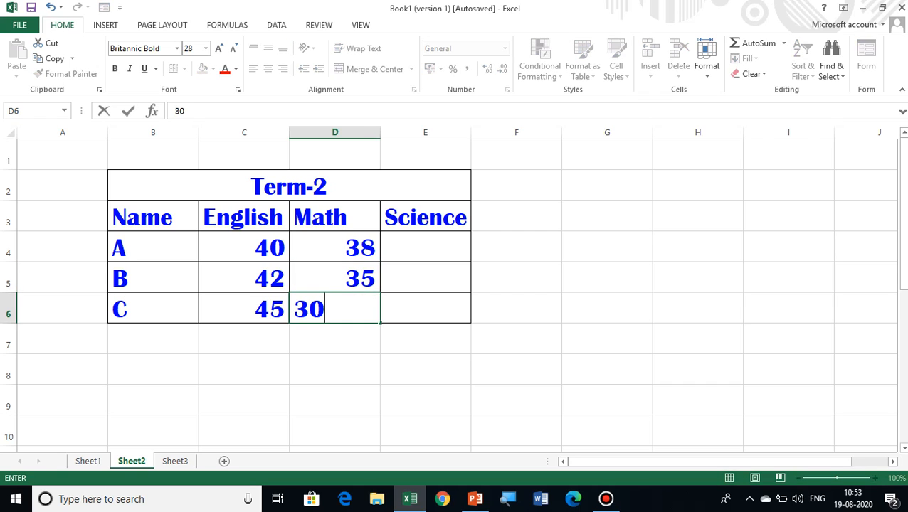
pyautogui.press('Tab')
# Enter the Term-2 Science marks for students A, B and C as 37, 45 and 39
pyautogui.press('Up')
pyautogui.press('Up')
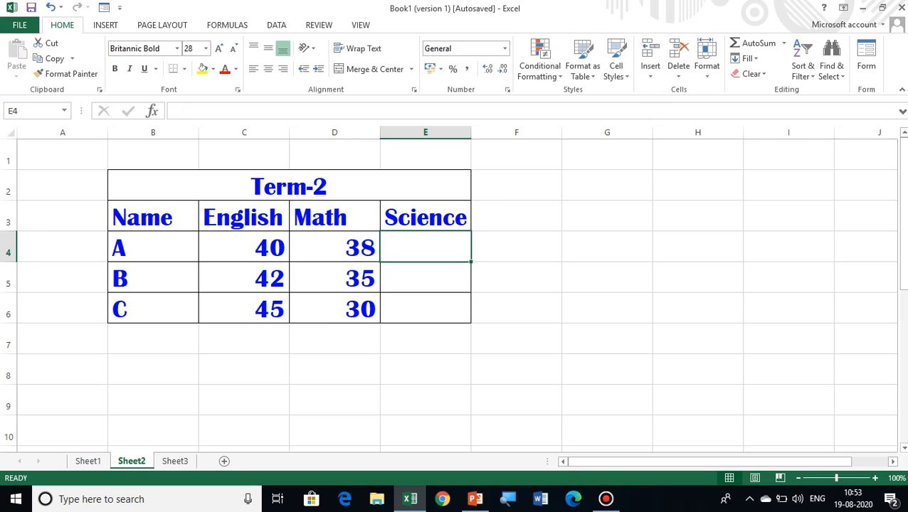
pyautogui.write('4')
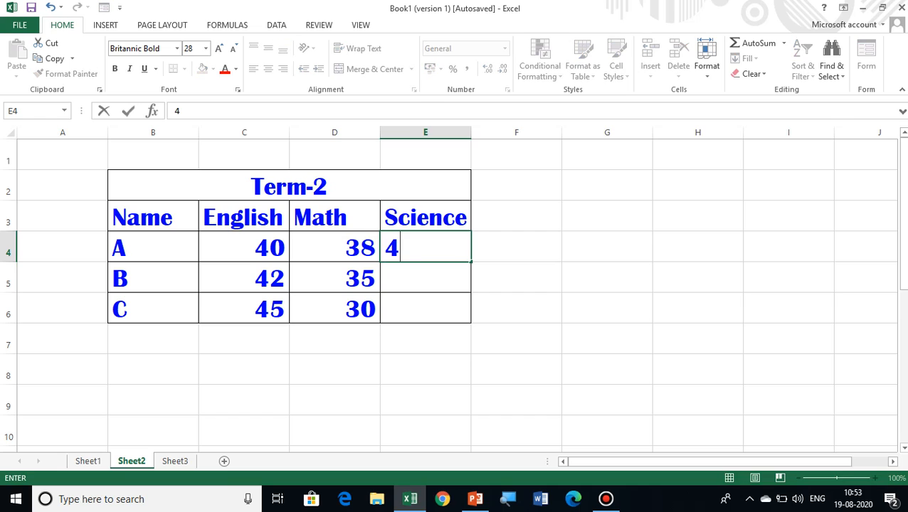
pyautogui.press('BackSpace')
pyautogui.write('37')
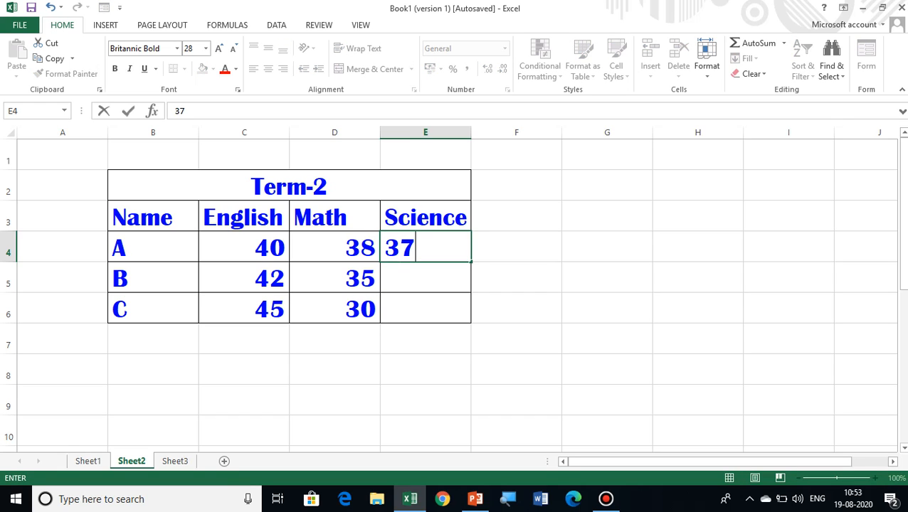
pyautogui.press('Return')
pyautogui.write('4')
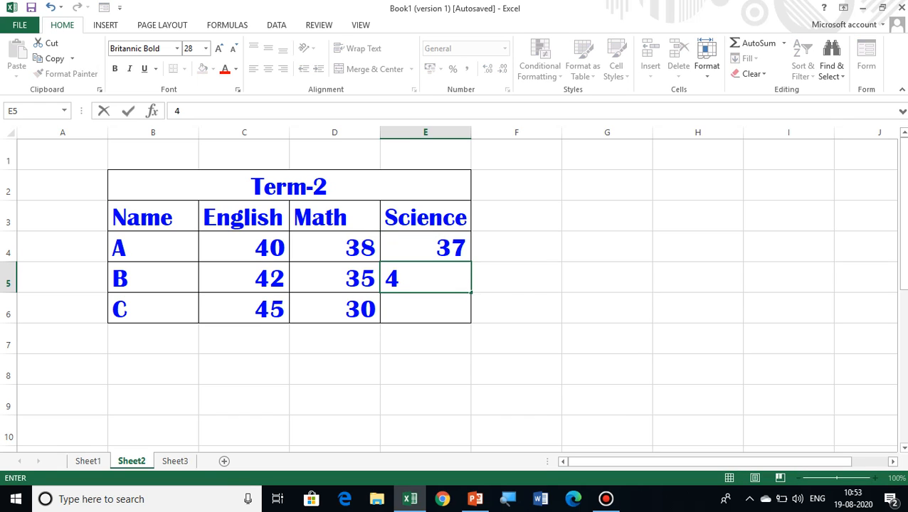
pyautogui.write('5')
pyautogui.press('Return')
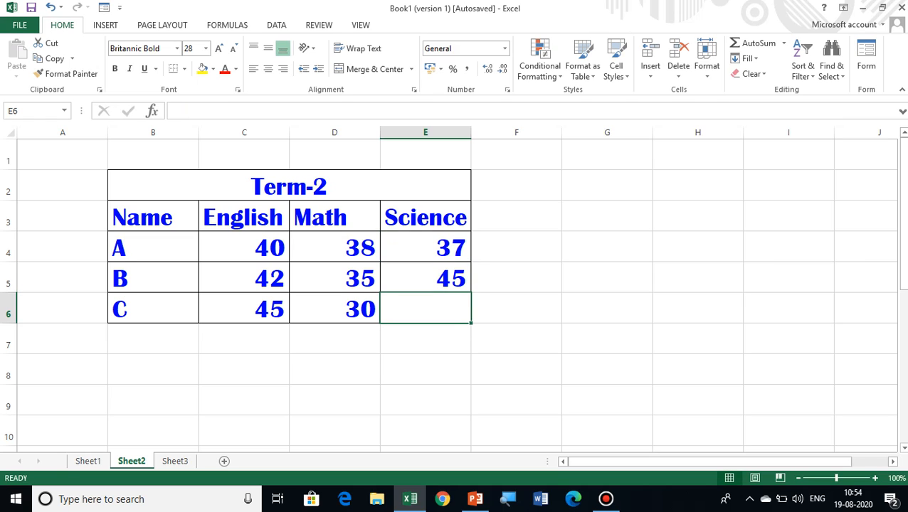
pyautogui.write('39')
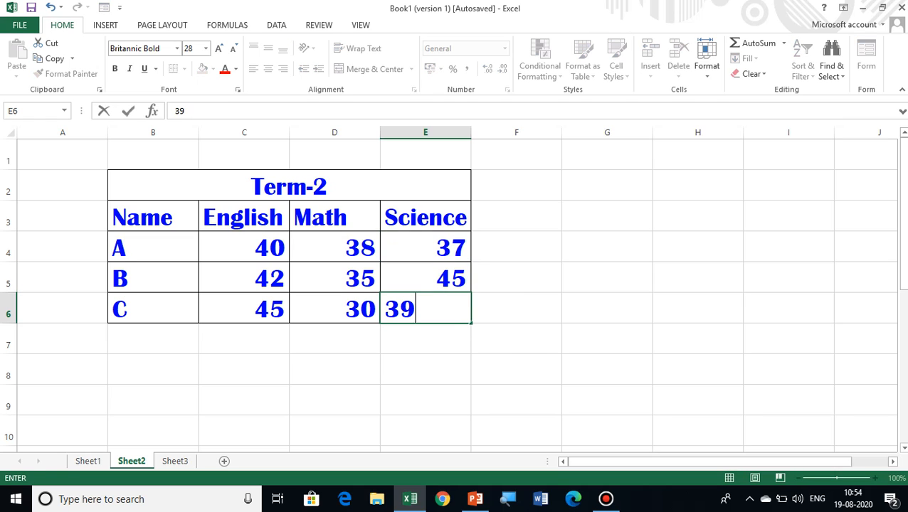
pyautogui.press('Return')
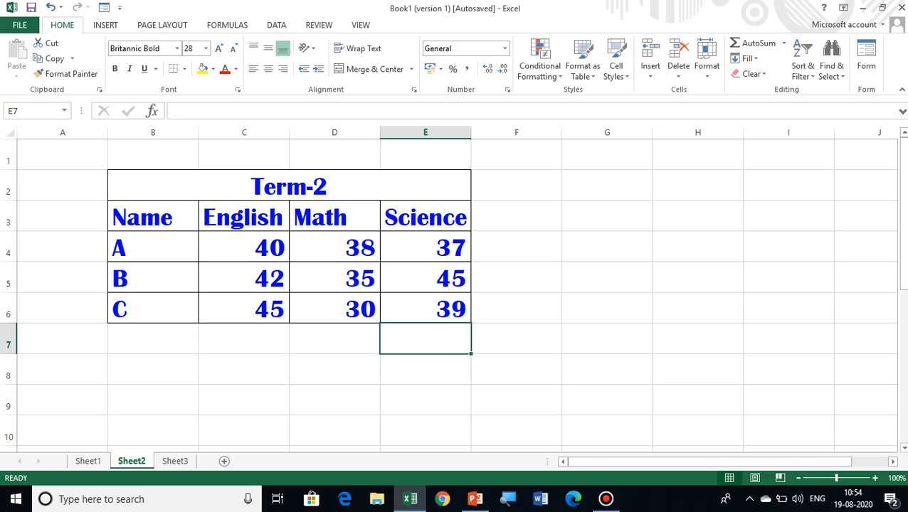
pyautogui.click(153, 247)
pyautogui.click(244, 217)
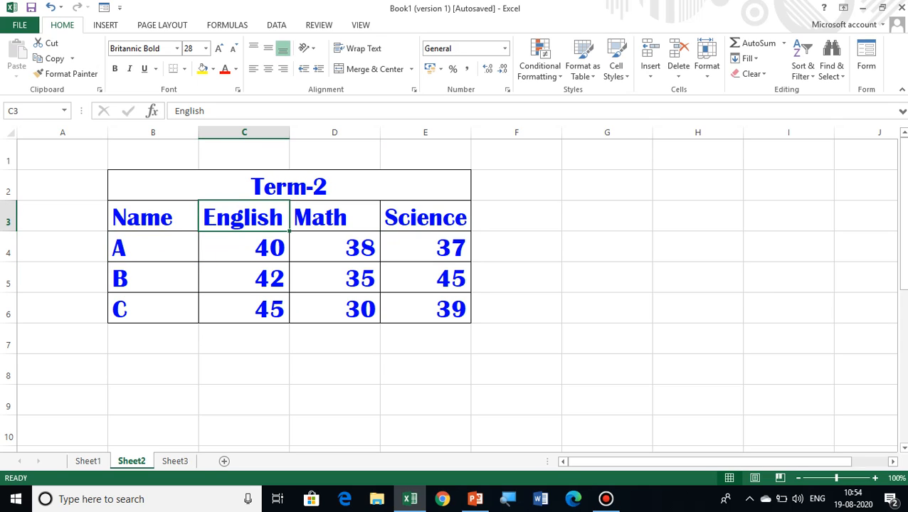
pyautogui.click(89, 461)
pyautogui.hotkey('ctrl', 'a')
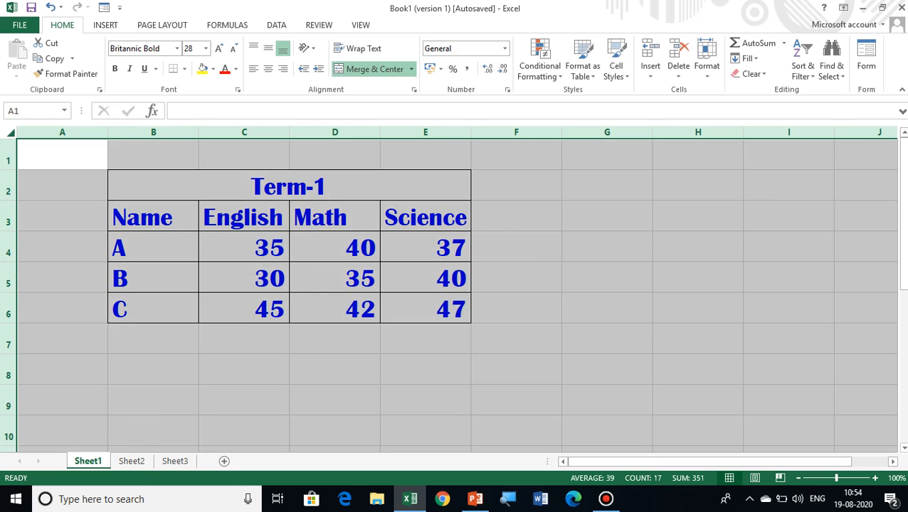
# Copy the entire contents of Sheet2 and paste them onto Sheet3 starting at cell A1
pyautogui.click(132, 461)
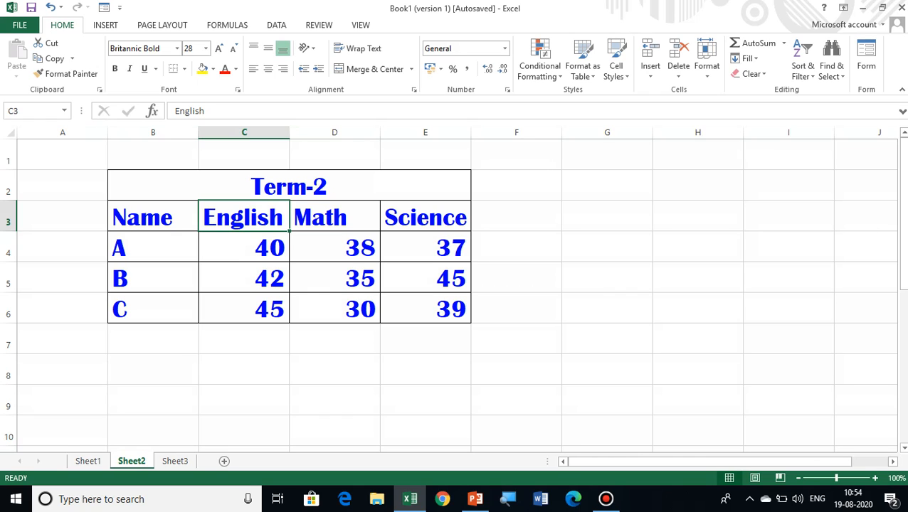
pyautogui.hotkey('ctrl', 'a')
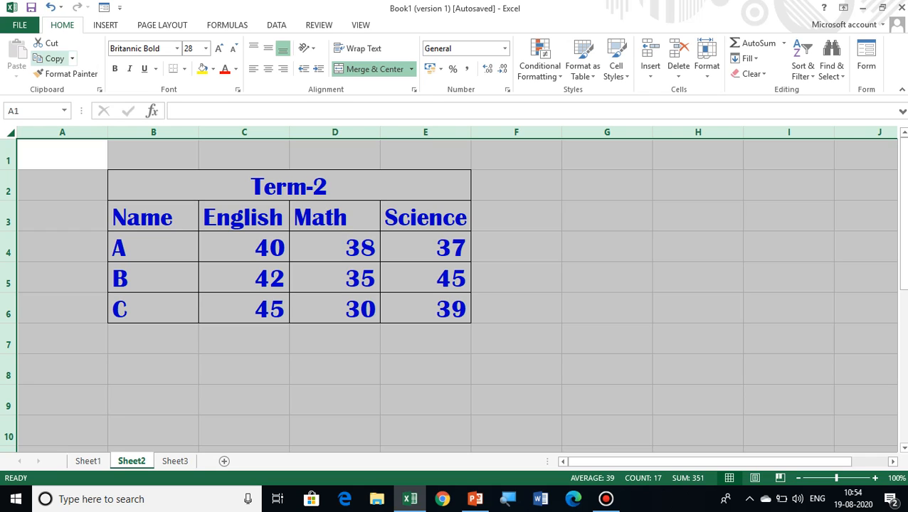
pyautogui.click(52, 59)
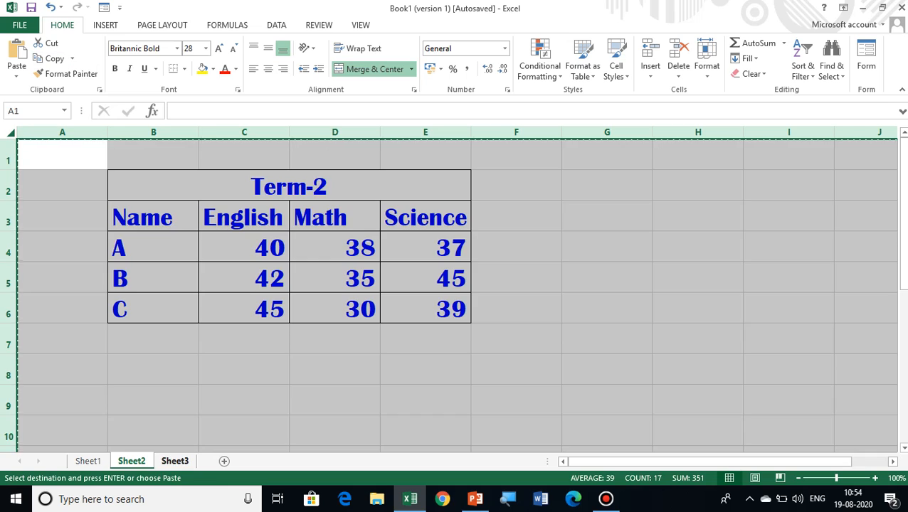
pyautogui.click(175, 461)
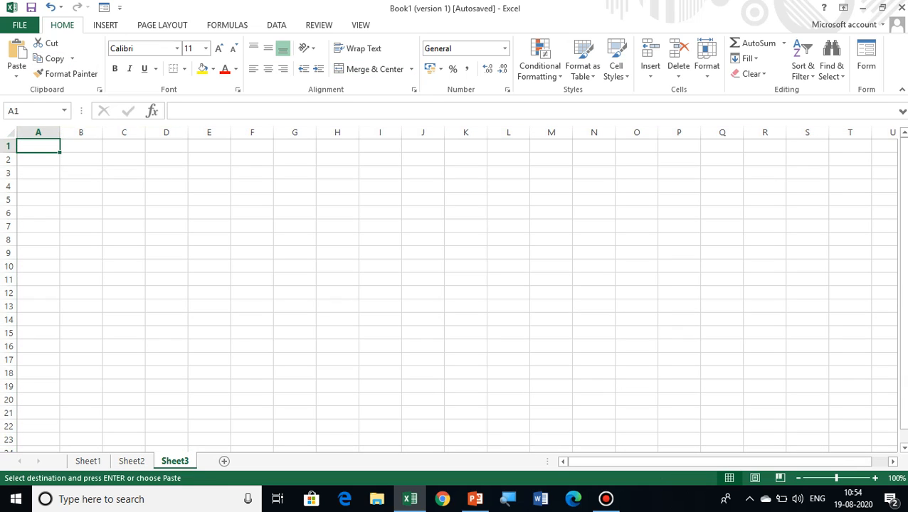
pyautogui.click(16, 53)
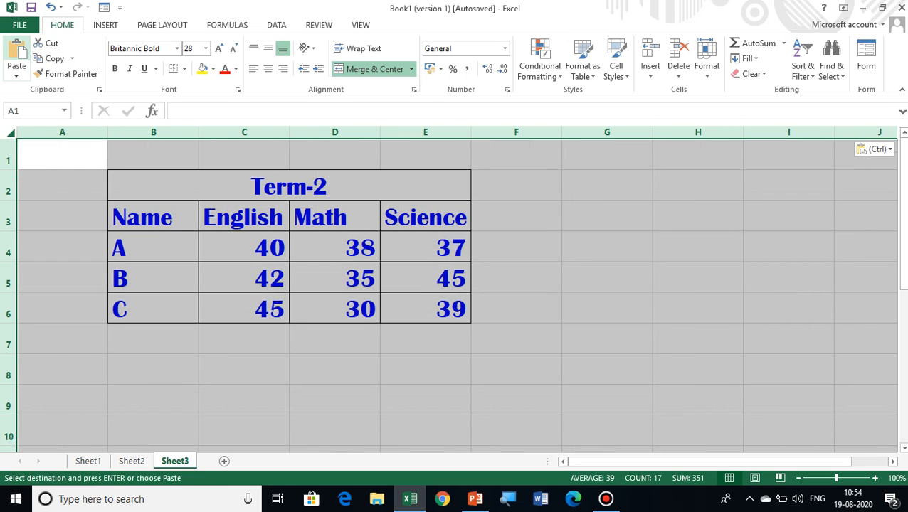
# Clear the copied subject marks in C4:E6 on Sheet3, keeping the names and headings
pyautogui.click(244, 247)
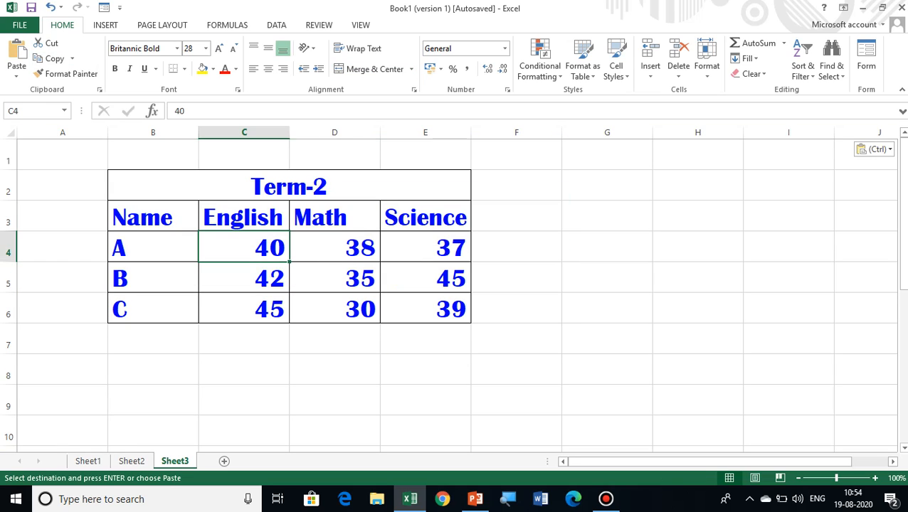
pyautogui.hotkey('shift', 'Right')
pyautogui.hotkey('shift', 'Right')
pyautogui.hotkey('shift', 'Down')
pyautogui.hotkey('shift', 'Down')
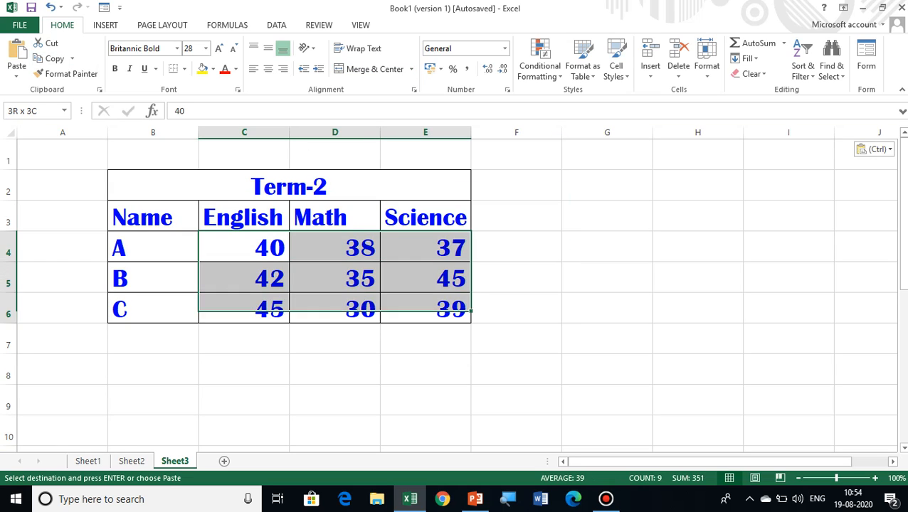
pyautogui.press('Delete')
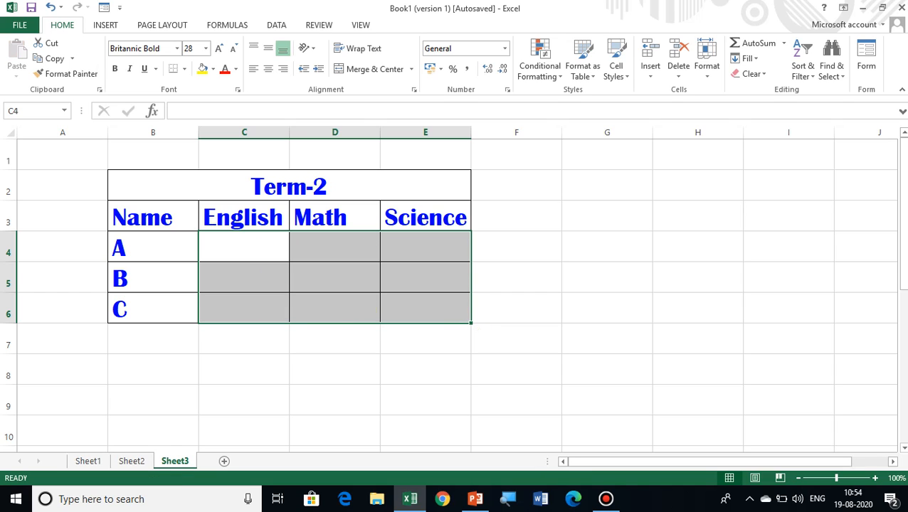
# Change the table title on Sheet3 to Final Result and select cell C4
pyautogui.click(289, 186)
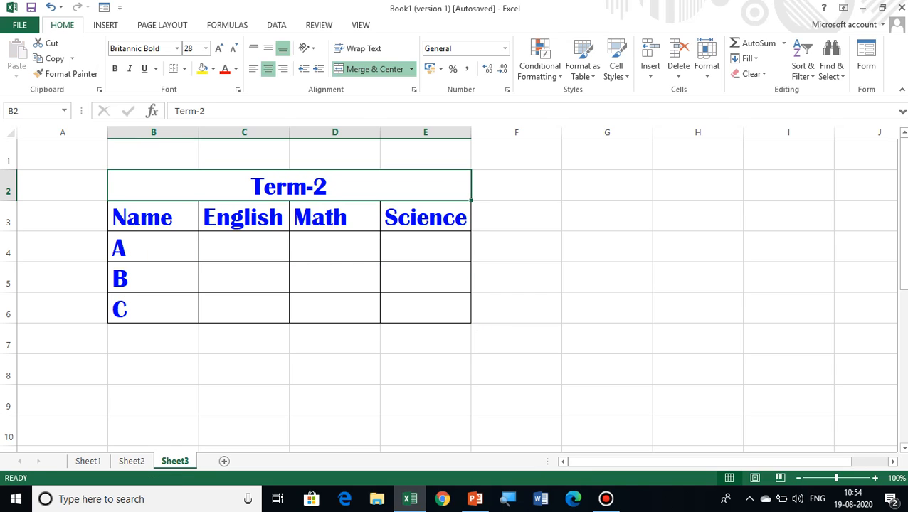
pyautogui.write('Final Result')
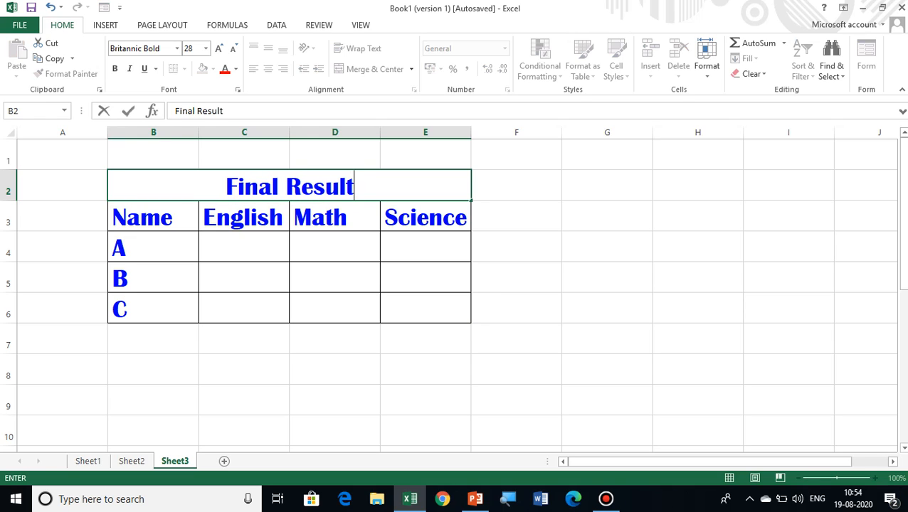
pyautogui.click(244, 247)
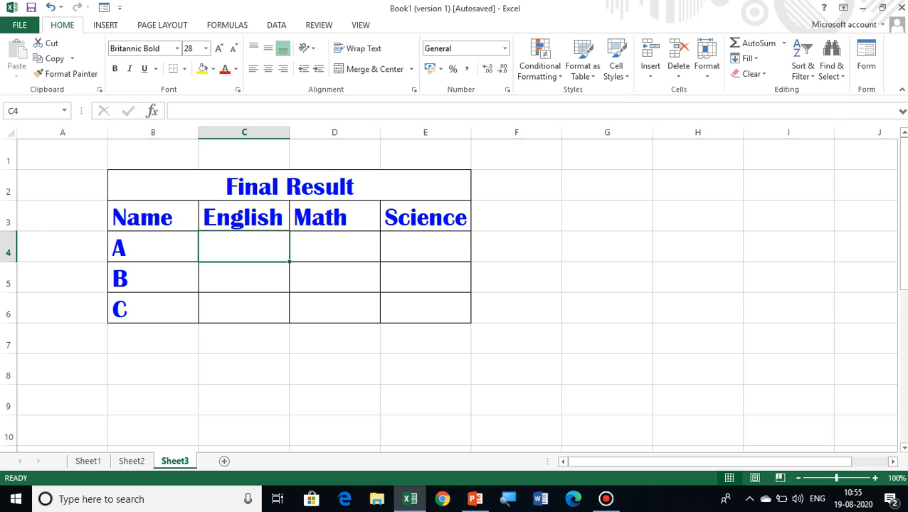
pyautogui.click(334, 277)
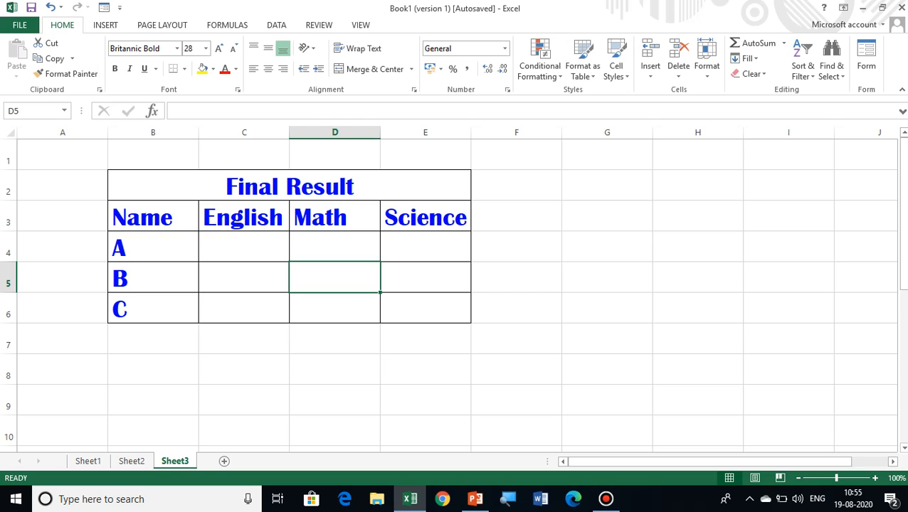
pyautogui.click(244, 247)
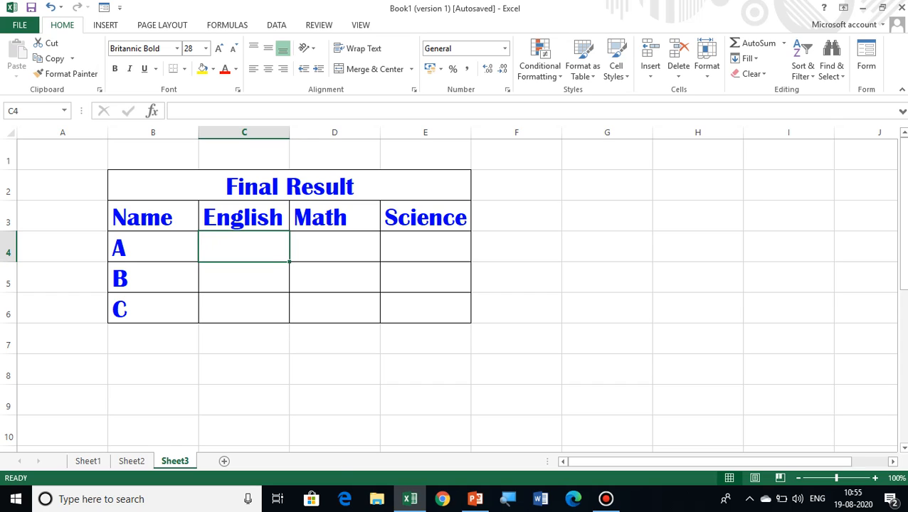
# Magnify the screen to 200% with Windows Magnifier, minimise its window and display Excel's data tools
pyautogui.click(507, 499)
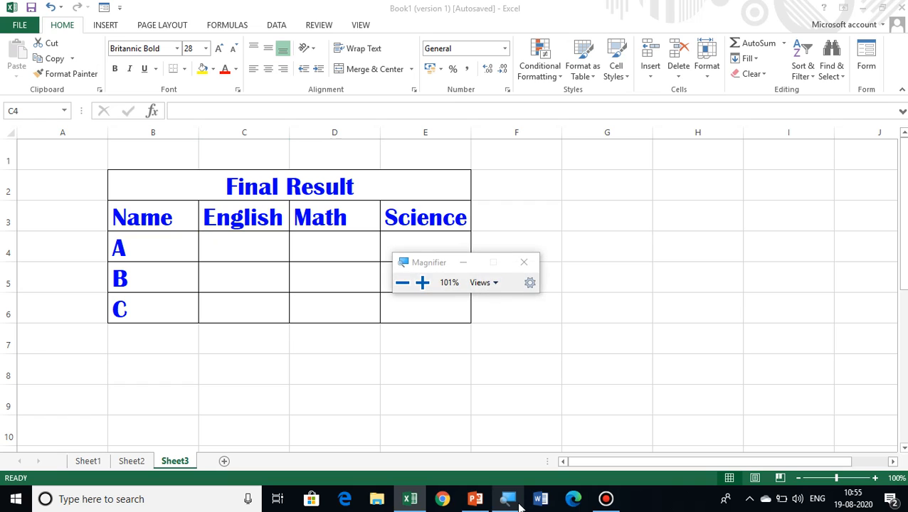
pyautogui.press('super+plus')
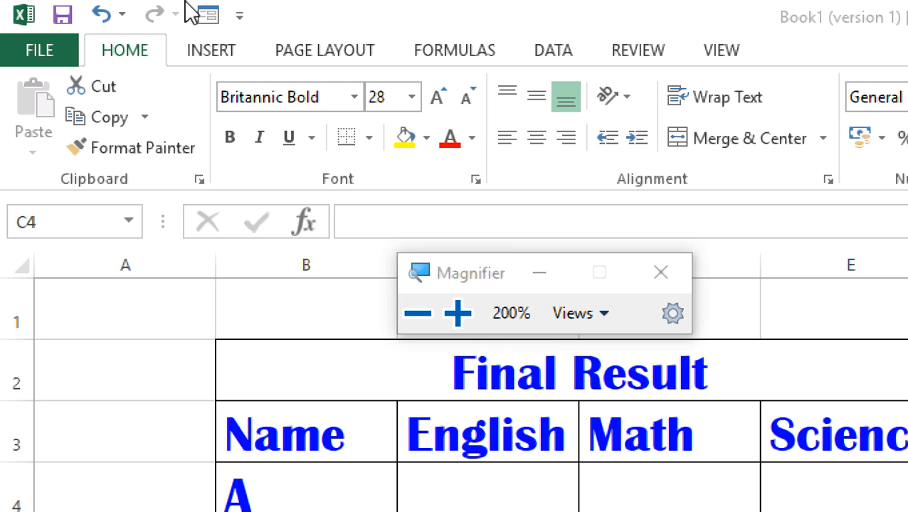
pyautogui.click(555, 51)
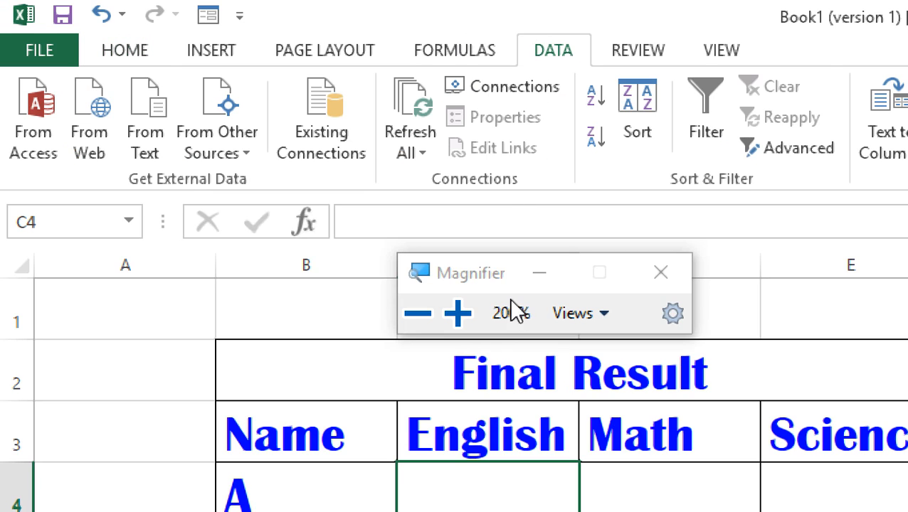
pyautogui.click(540, 272)
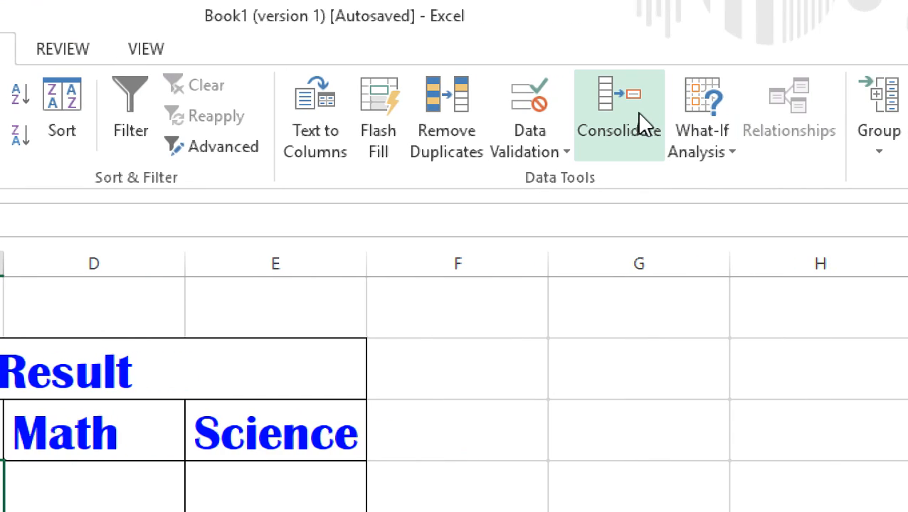
# Start a Consolidate operation at cell C4 of Sheet3 using the Sum function
pyautogui.click(600, 130)
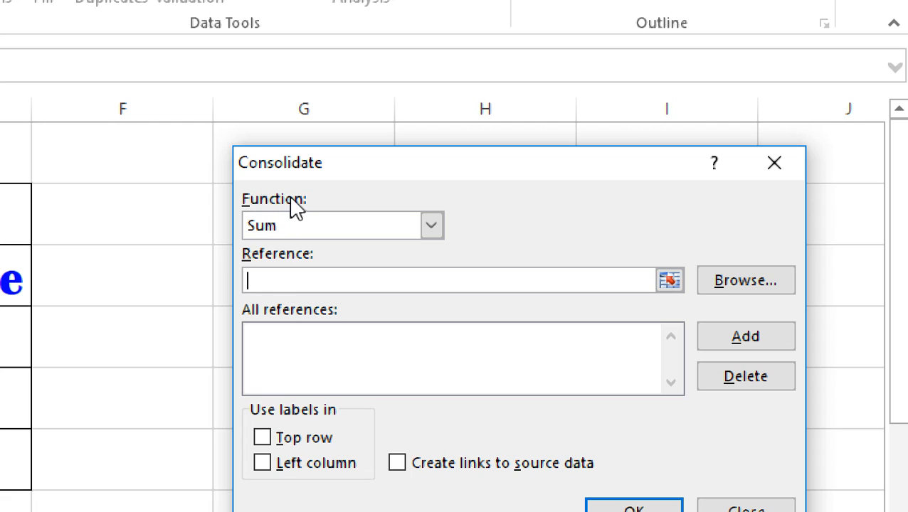
pyautogui.click(432, 225)
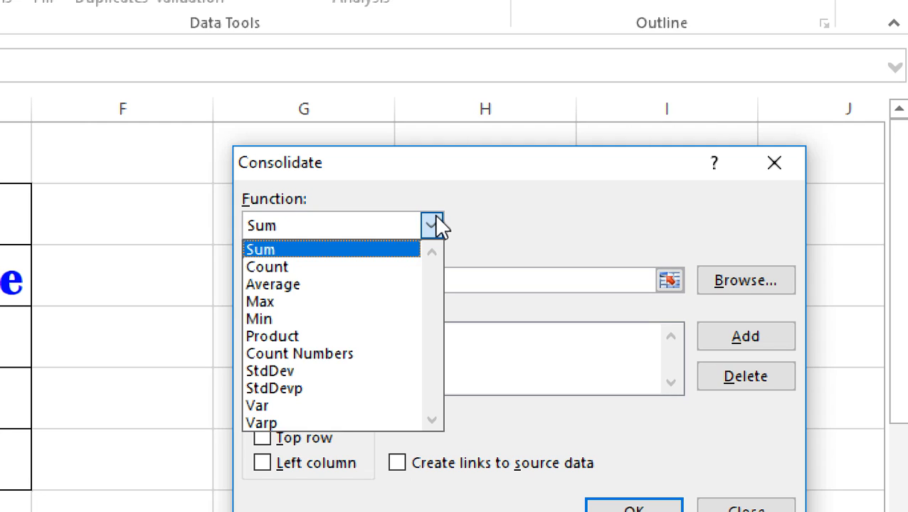
pyautogui.click(345, 250)
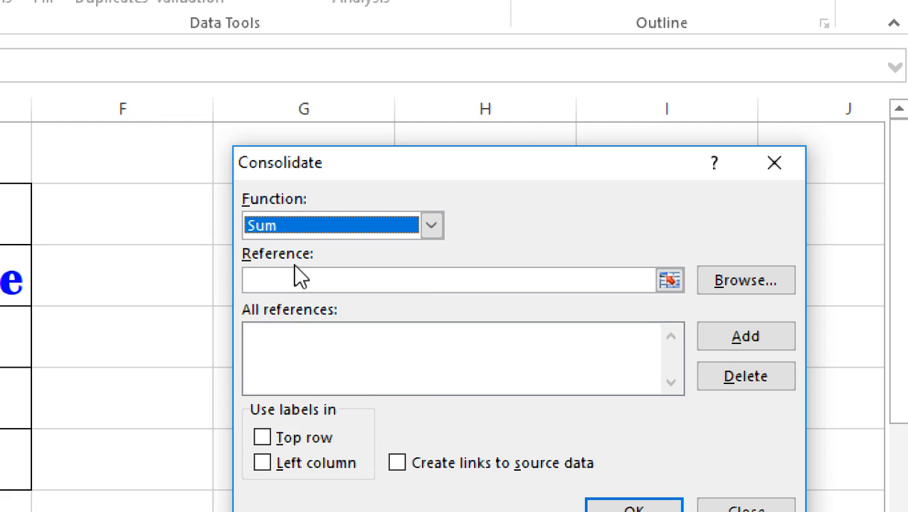
# Add the Term-1 marks range Sheet1!$C$4:$E$6 as the first consolidation reference
pyautogui.click(669, 279)
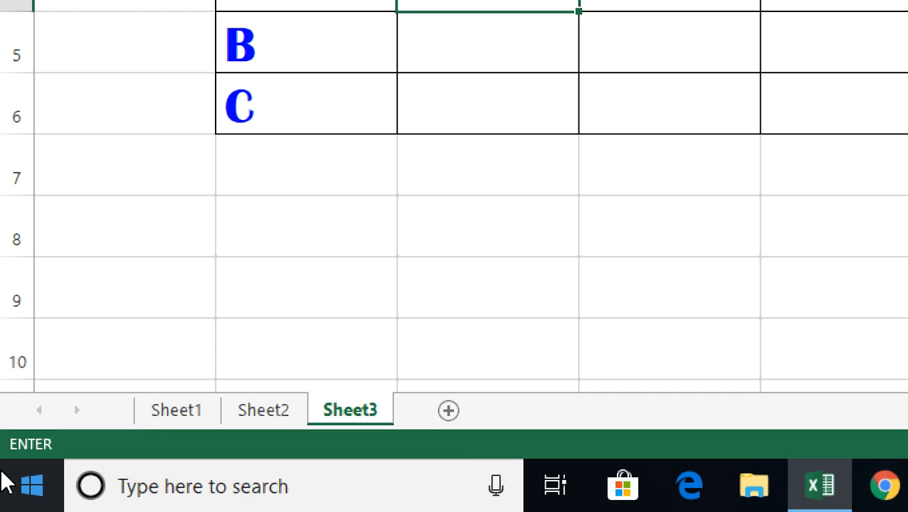
pyautogui.click(153, 420)
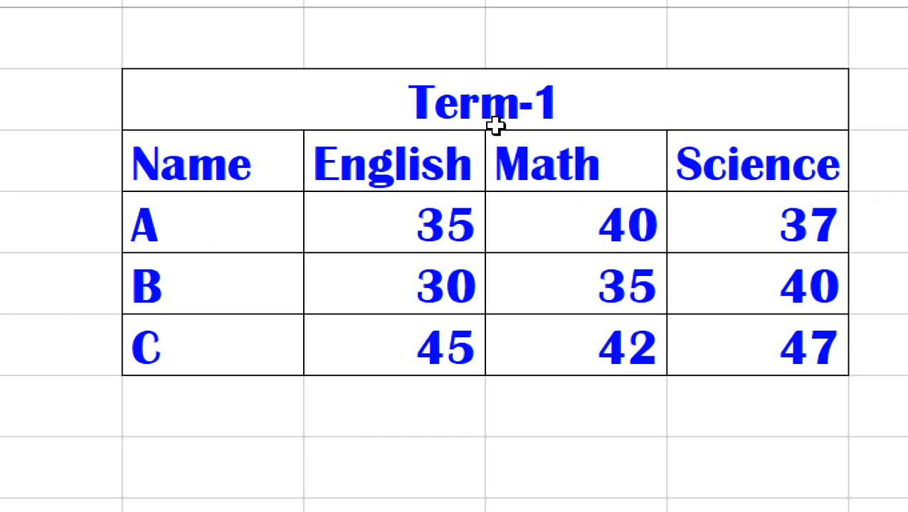
pyautogui.click(391, 239)
pyautogui.hotkey('ctrl', 'c')
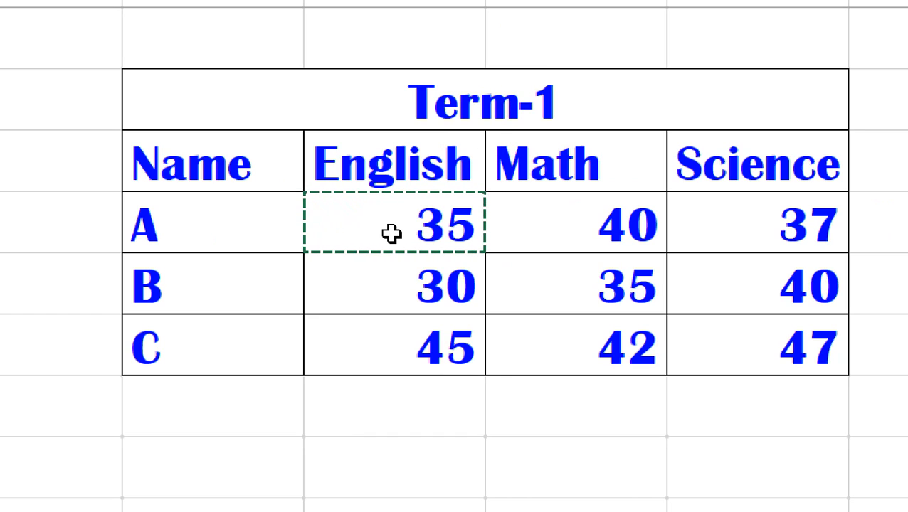
pyautogui.moveTo(392, 233); pyautogui.dragTo(749, 349)
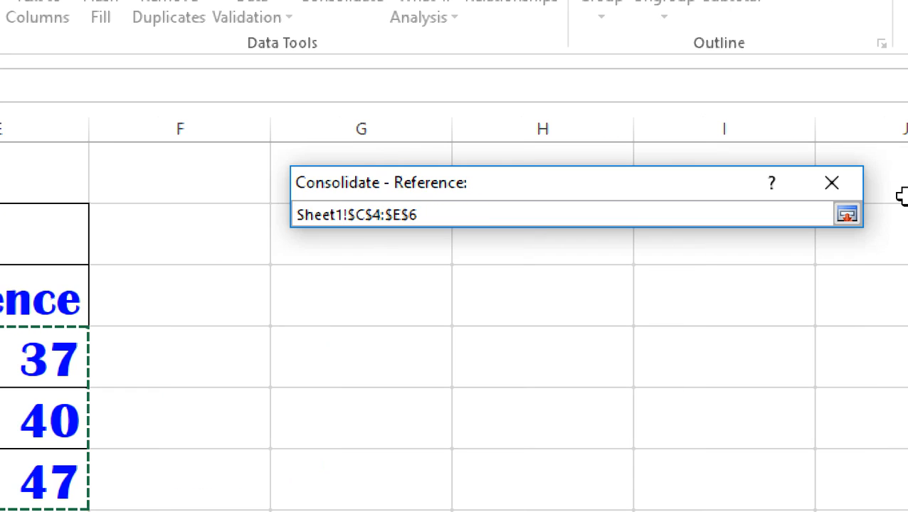
pyautogui.click(850, 182)
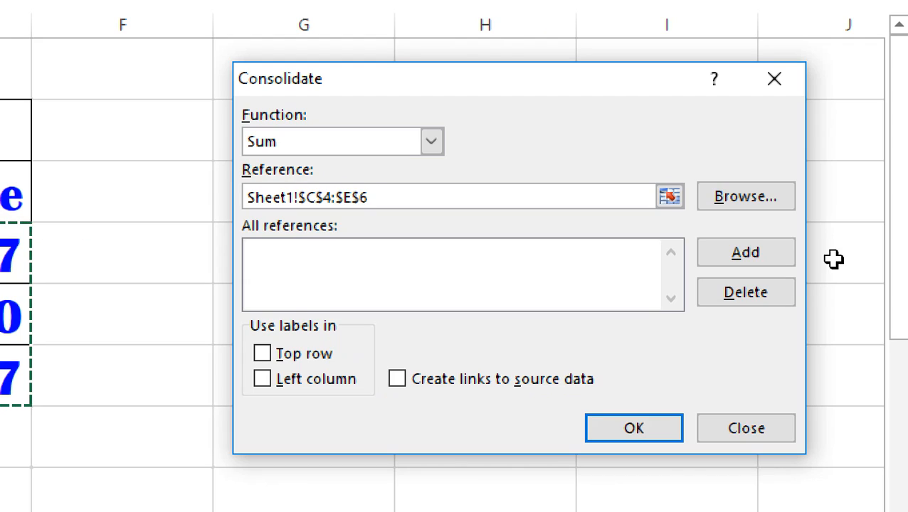
pyautogui.click(767, 259)
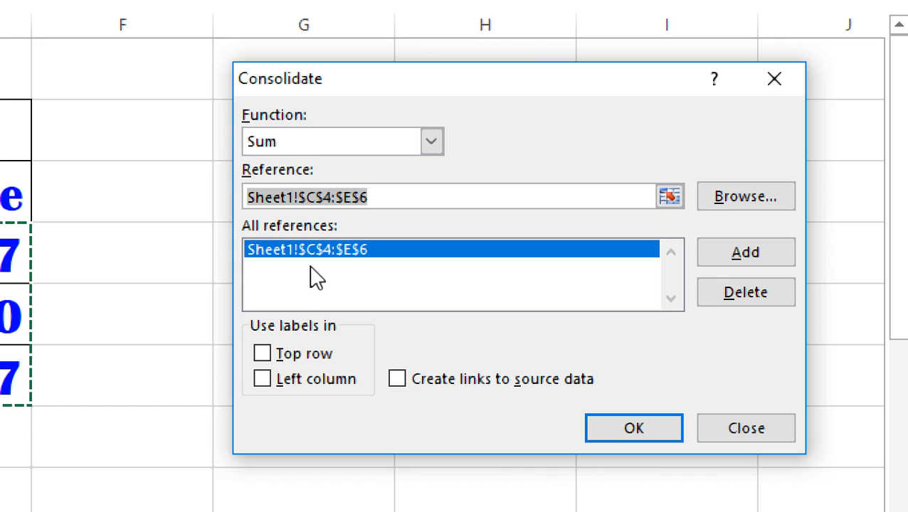
# Add the Term-2 marks range Sheet2!$C$4:$E$6 as a second reference and run the consolidation into the Final Result table
pyautogui.click(670, 195)
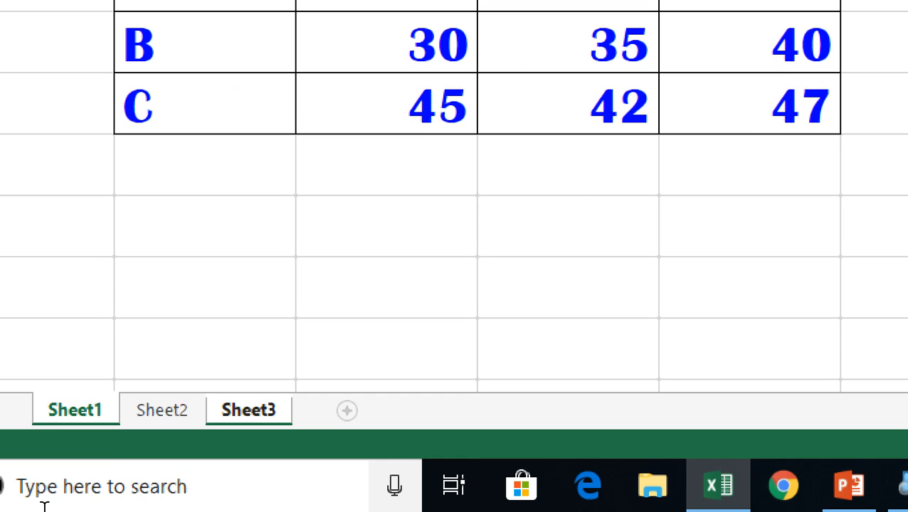
pyautogui.click(143, 420)
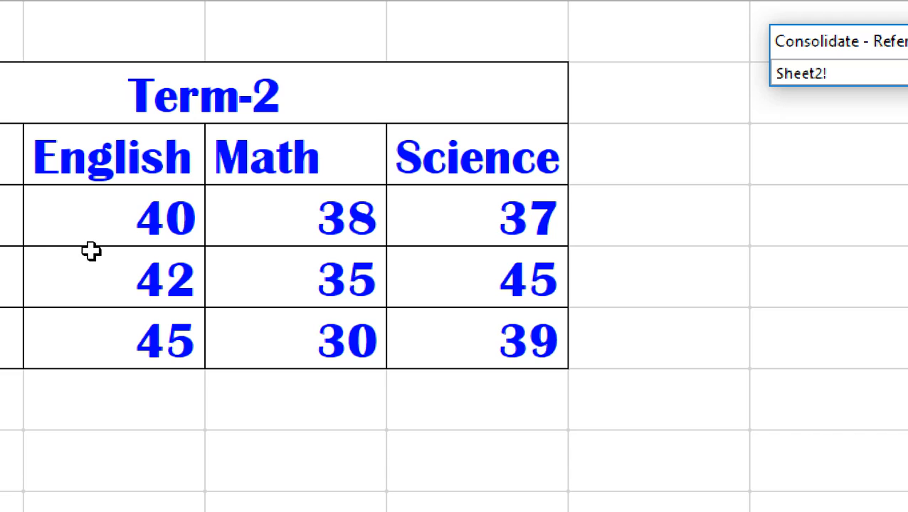
pyautogui.moveTo(130, 198); pyautogui.dragTo(450, 349)
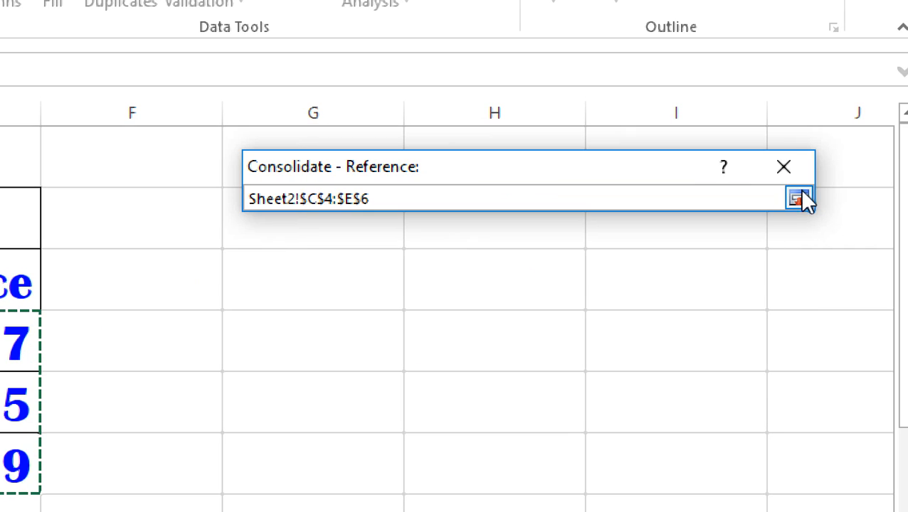
pyautogui.click(784, 171)
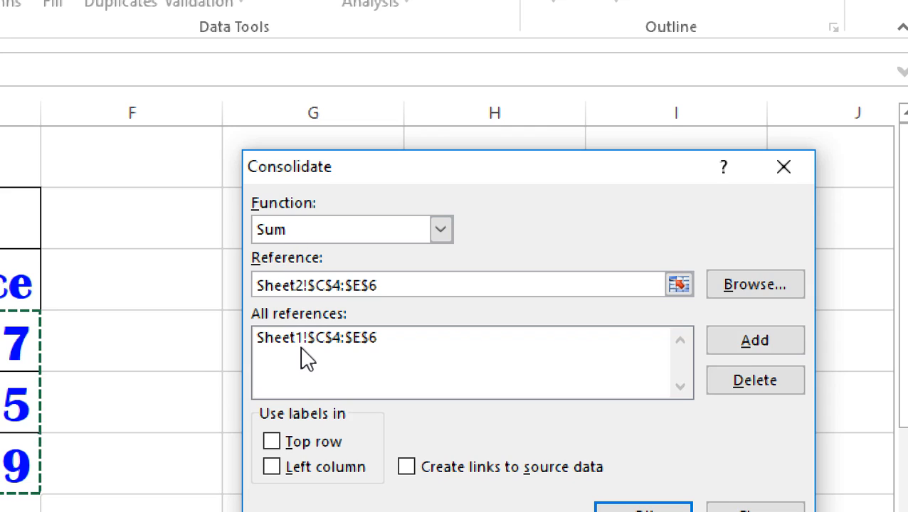
pyautogui.click(772, 342)
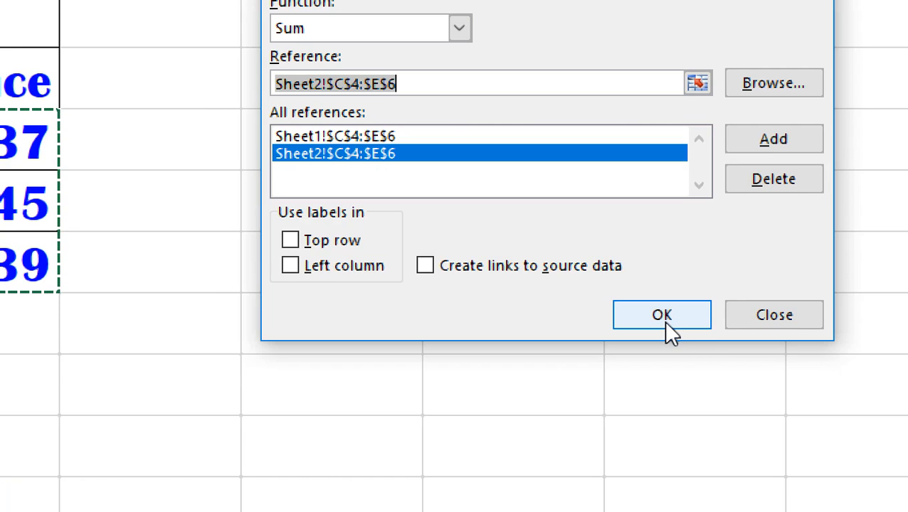
pyautogui.click(662, 317)
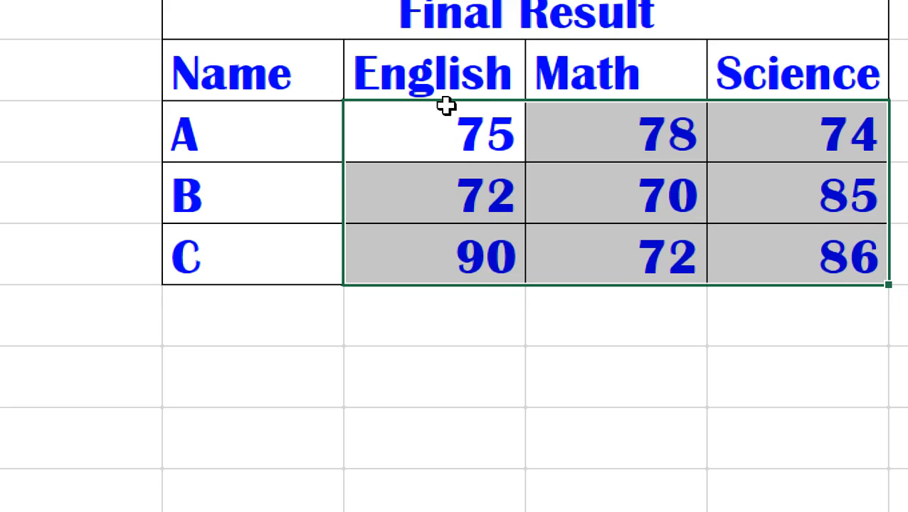
pyautogui.click(447, 112)
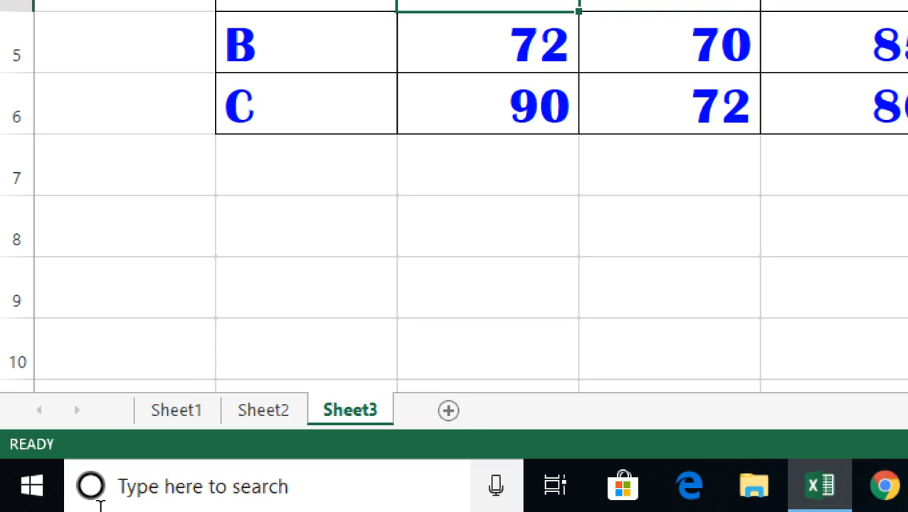
# Check A's English marks in the Term-1 table on Sheet1 and the Term-2 table on Sheet2, and return to Sheet3
pyautogui.click(183, 413)
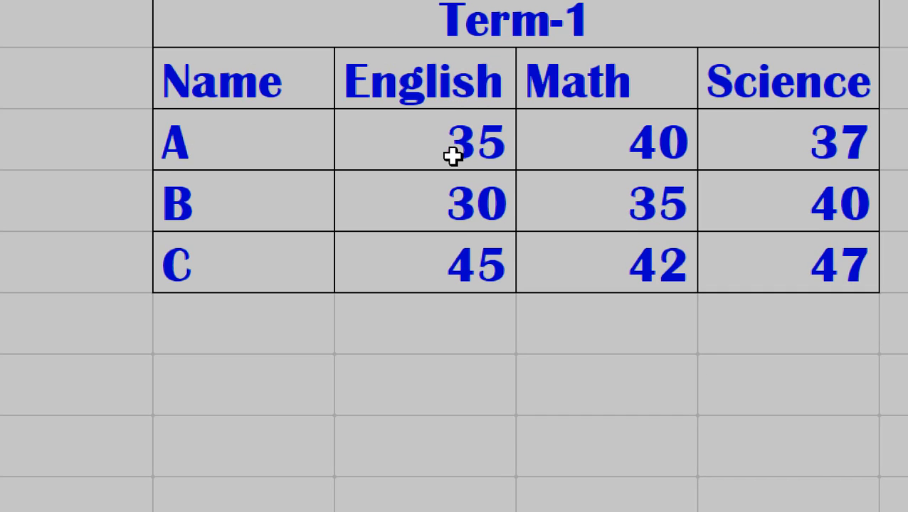
pyautogui.click(452, 155)
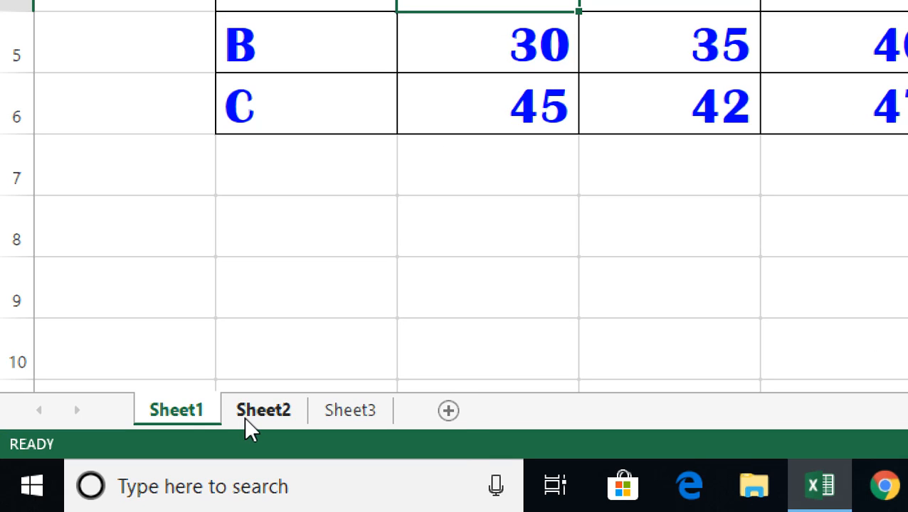
pyautogui.hotkey('ctrl', 'pagedown')
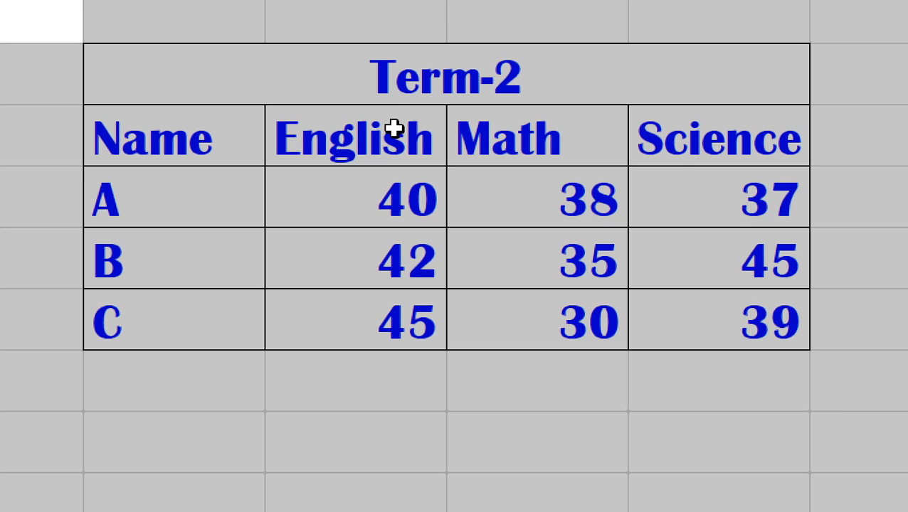
pyautogui.click(379, 189)
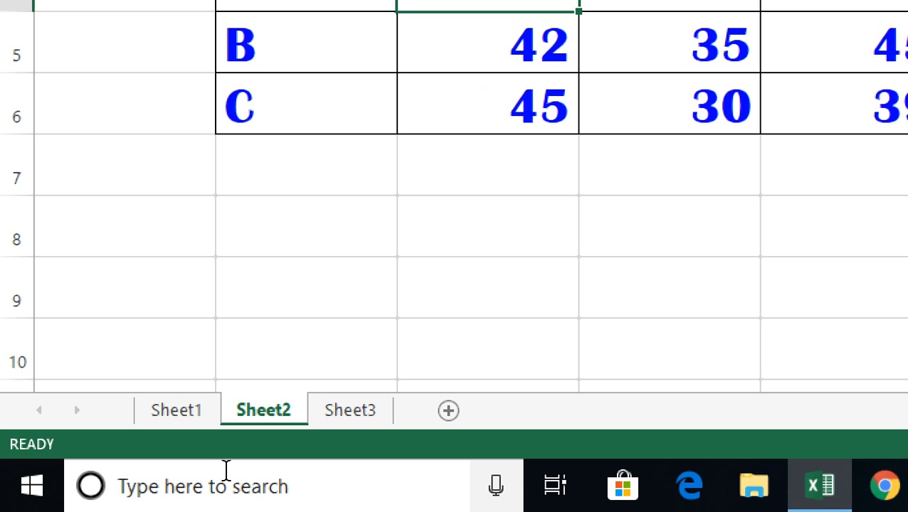
pyautogui.click(356, 411)
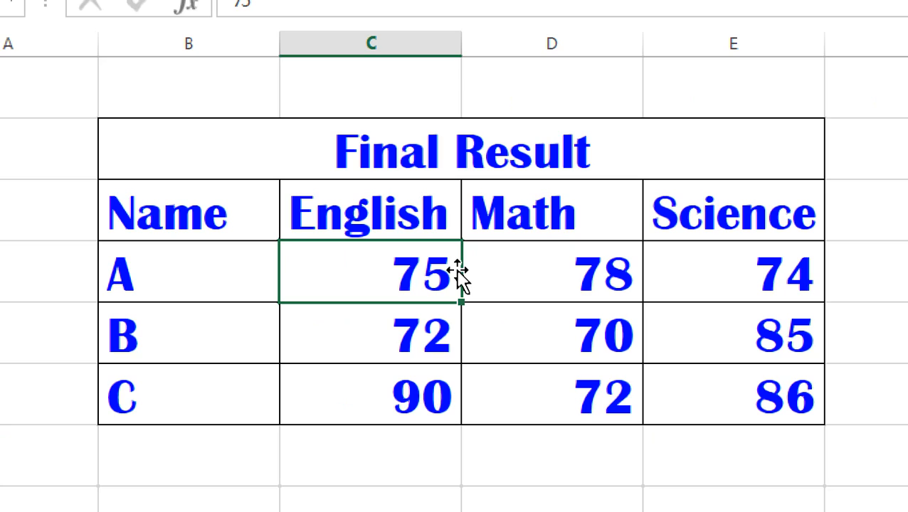
# Clear the consolidated marks from C4:E6 of the Final Result table
pyautogui.moveTo(407, 282); pyautogui.dragTo(726, 405)
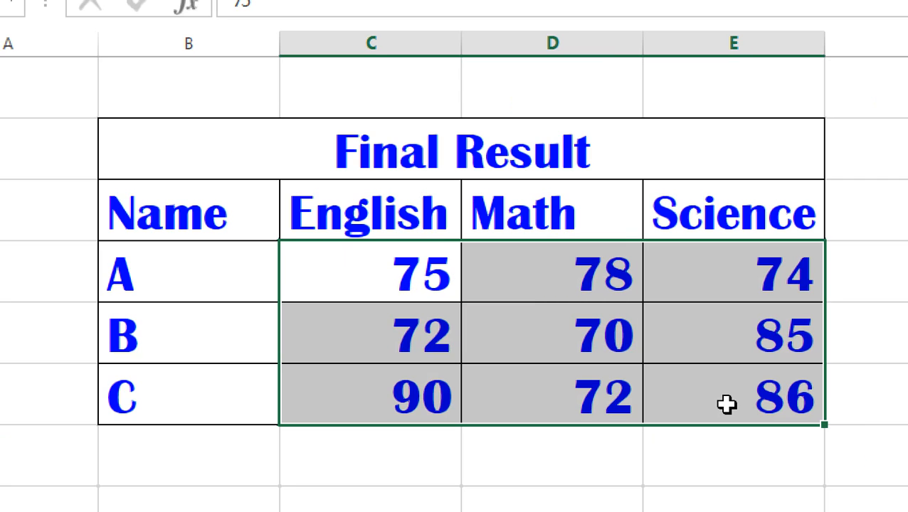
pyautogui.press('Delete')
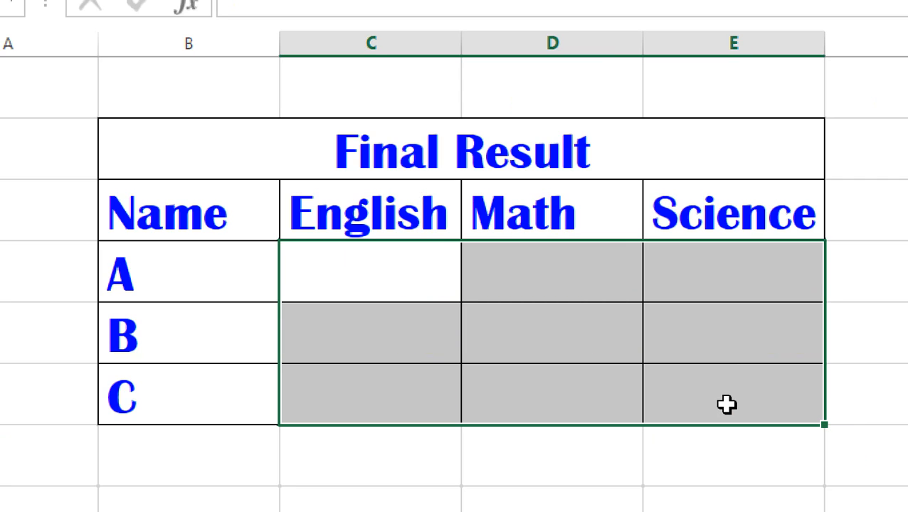
# Try running the Sum consolidation from cell D5 with the existing Sheet1 and Sheet2 references, and undo it
pyautogui.click(543, 332)
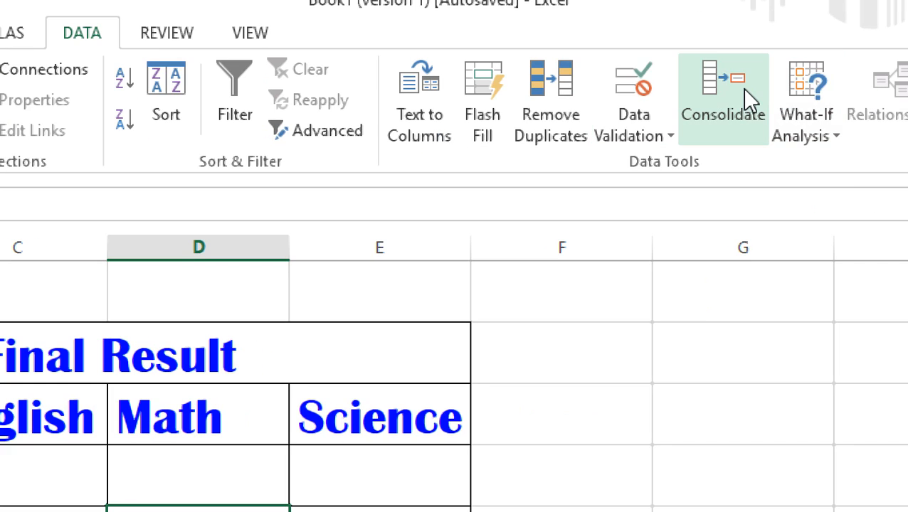
pyautogui.click(745, 89)
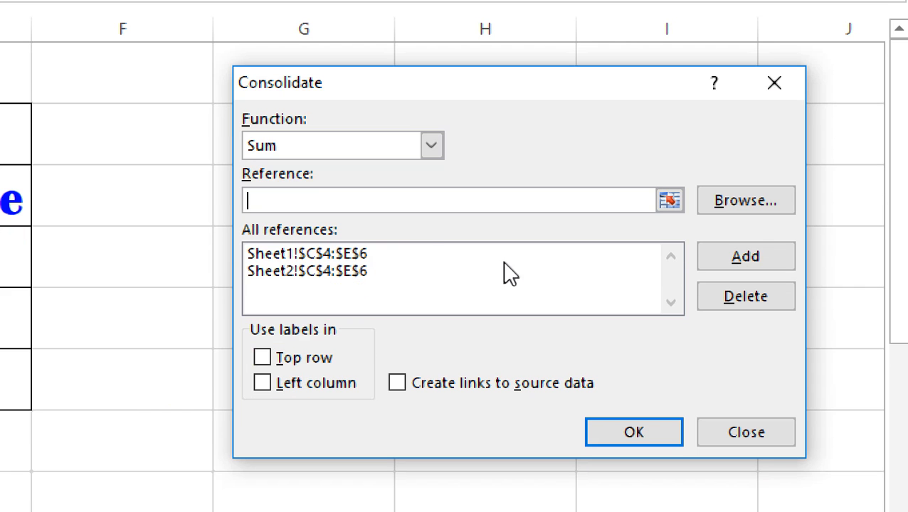
pyautogui.click(355, 255)
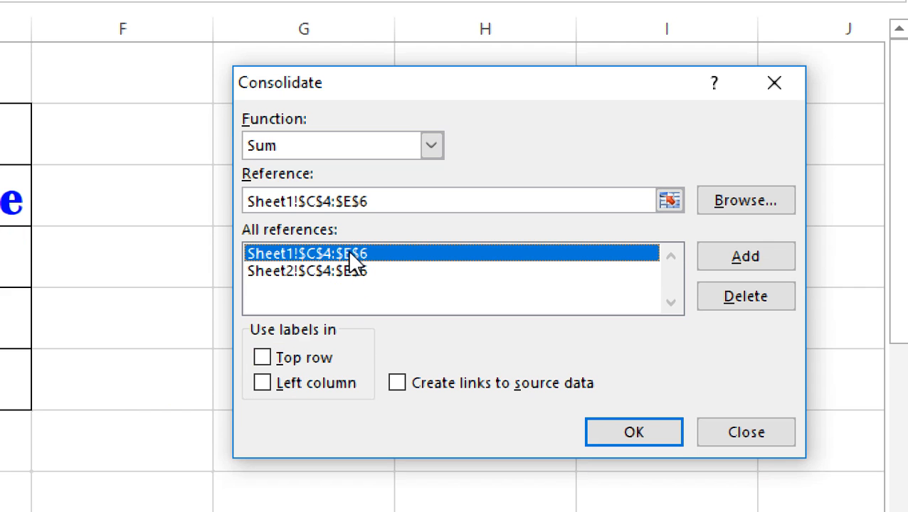
pyautogui.click(350, 275)
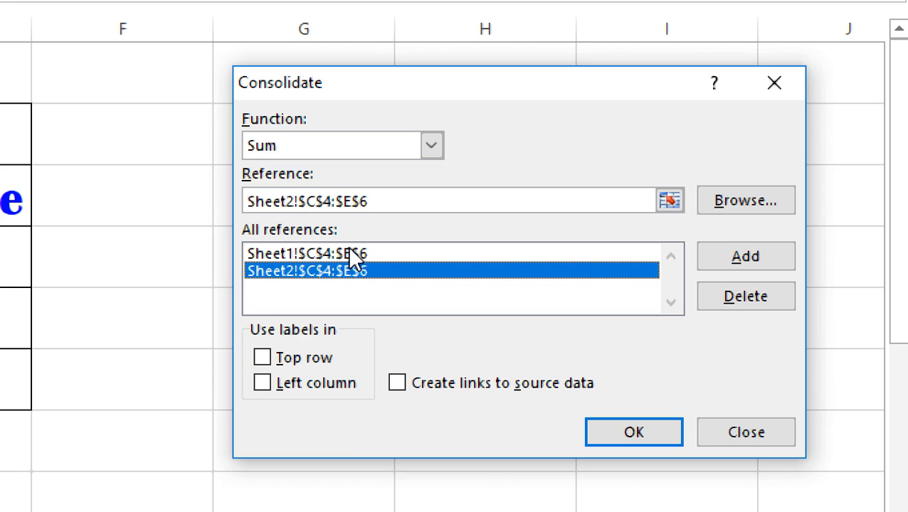
pyautogui.click(356, 255)
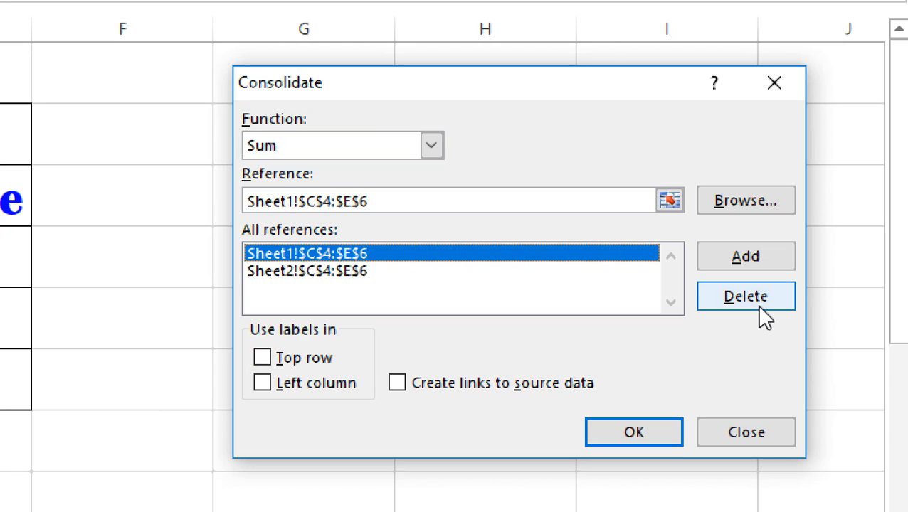
pyautogui.click(663, 426)
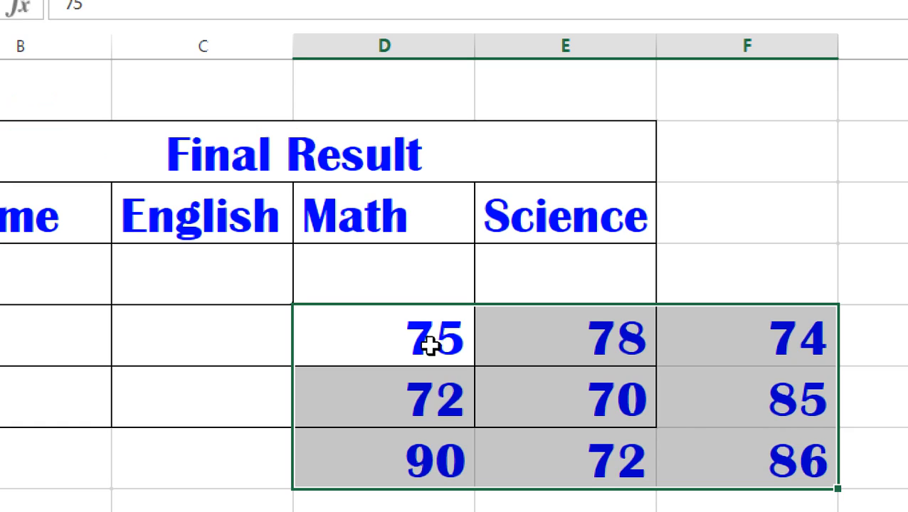
pyautogui.hotkey('ctrl', 'z')
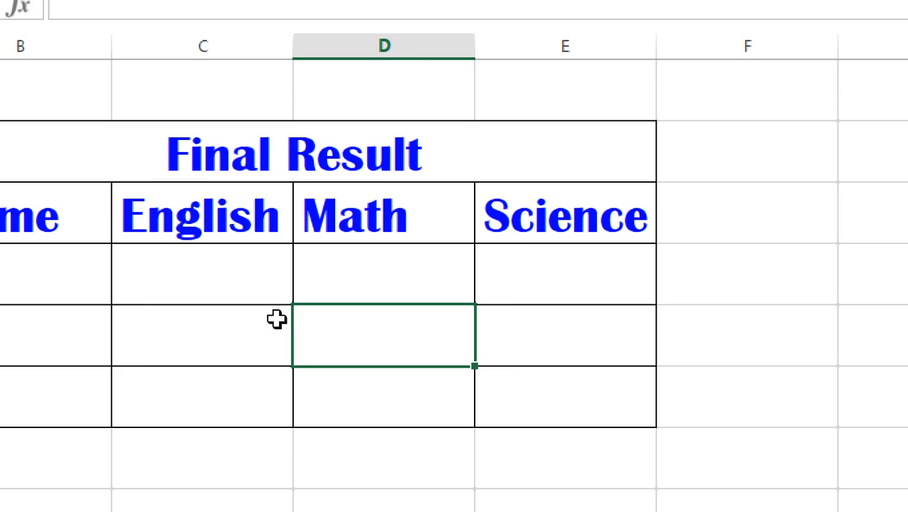
# Start a Consolidate operation at cell C4 of Sheet3 and delete both existing references, Sheet1!$C$4:$E$6 and Sheet2!$C$4:$E$6
pyautogui.click(229, 281)
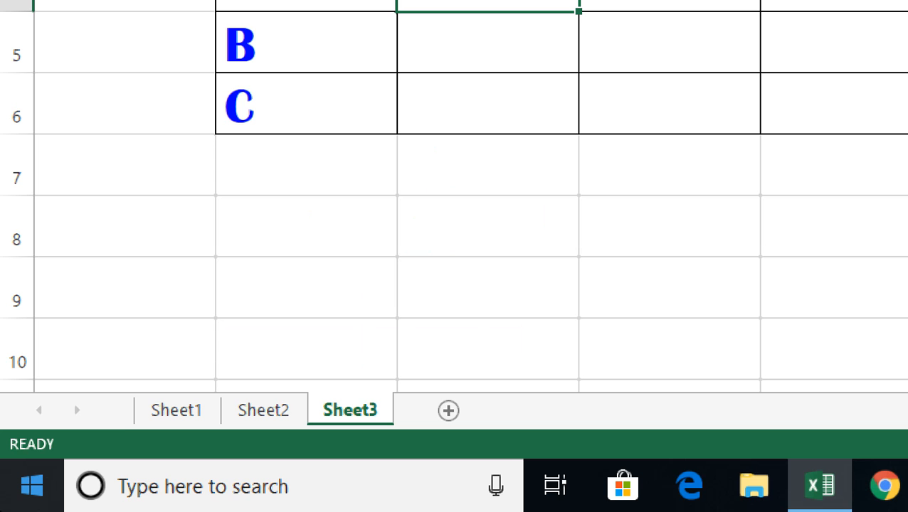
pyautogui.click(193, 411)
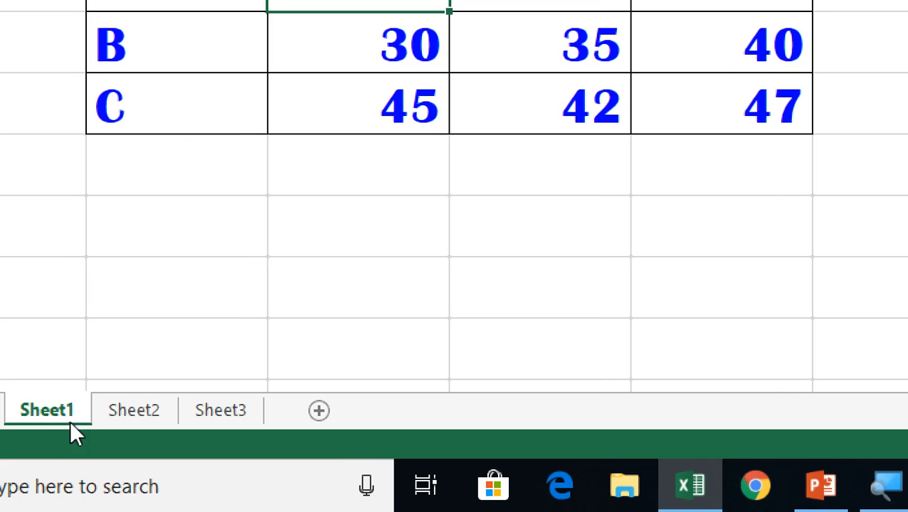
pyautogui.click(119, 410)
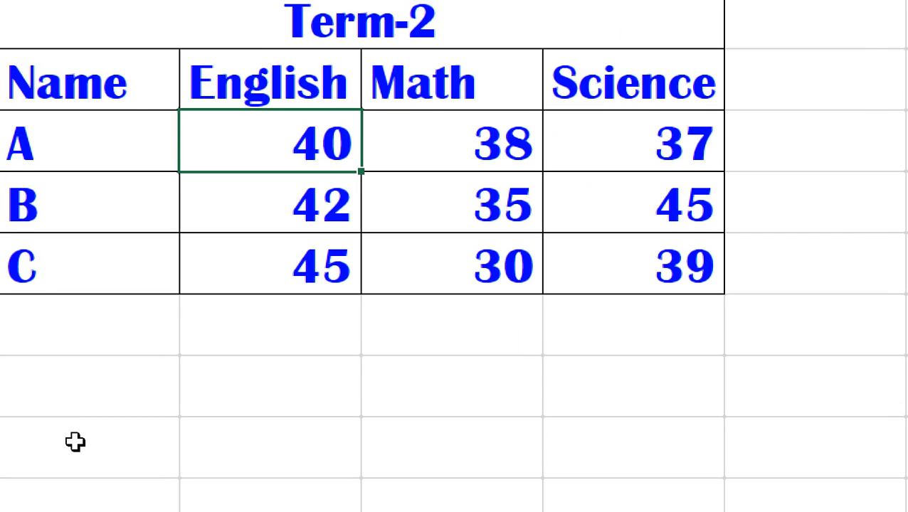
pyautogui.click(99, 481)
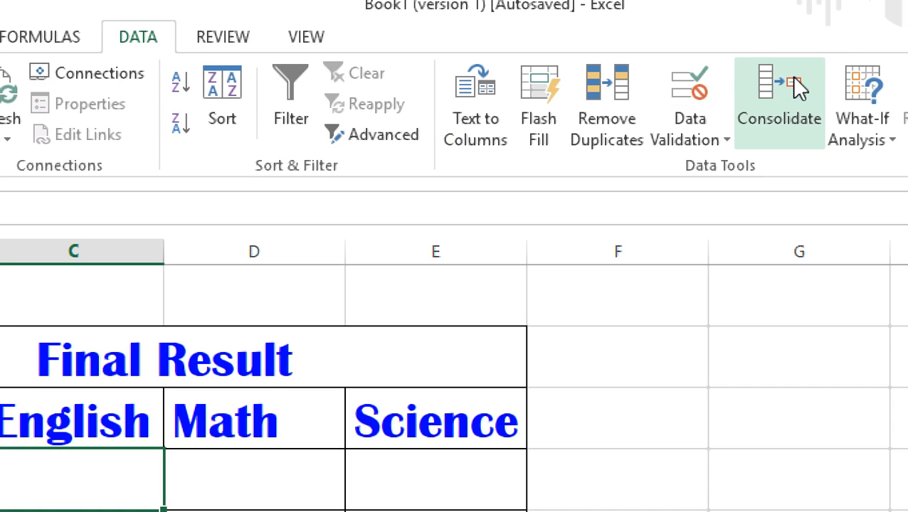
pyautogui.click(798, 88)
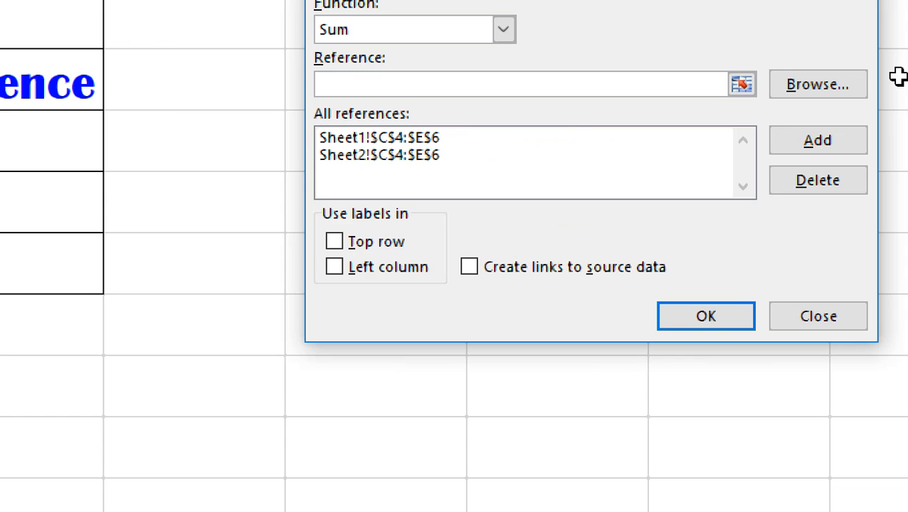
pyautogui.click(550, 139)
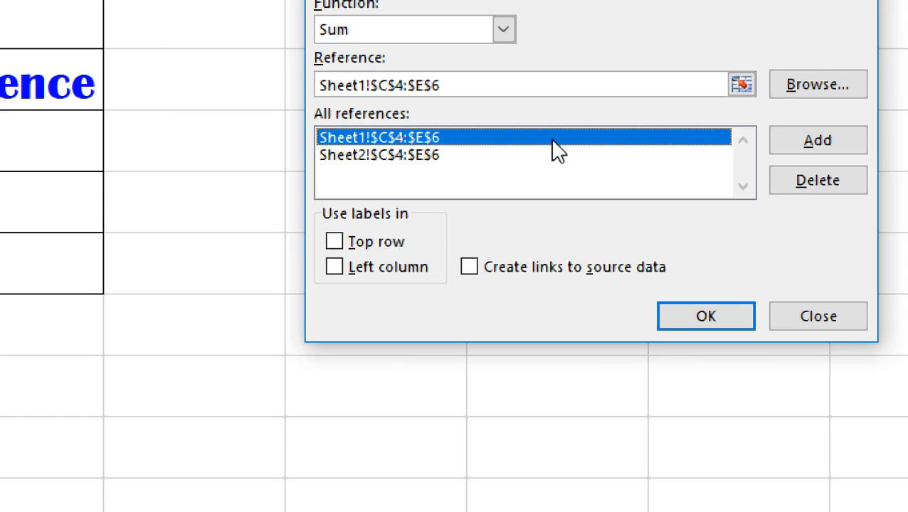
pyautogui.click(848, 179)
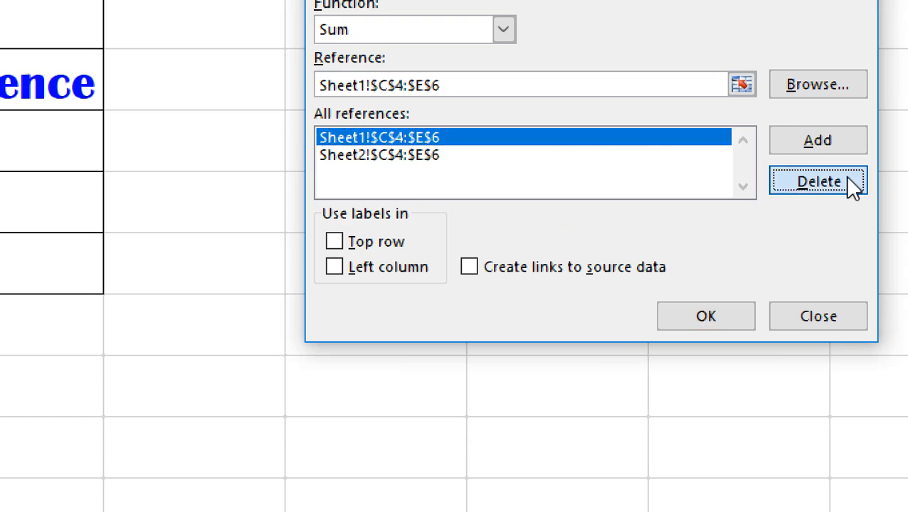
pyautogui.click(630, 146)
pyautogui.click(804, 181)
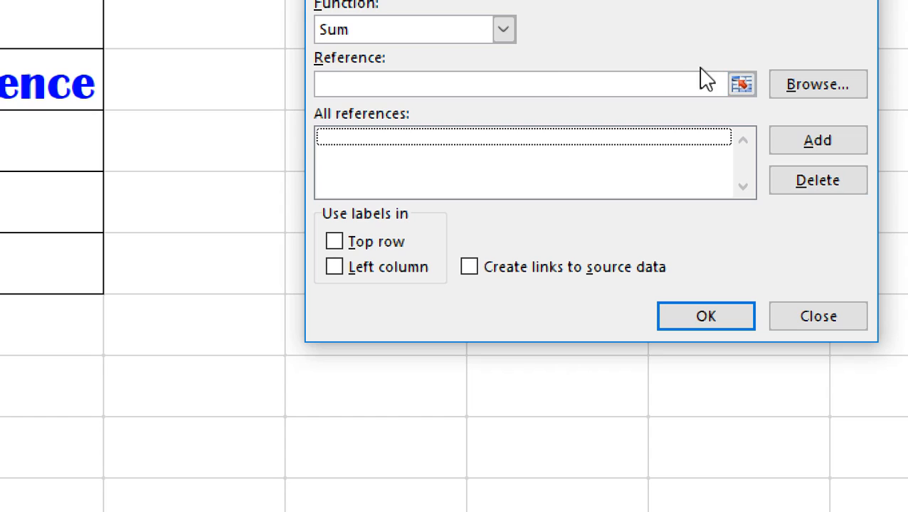
# Select the Term-1 marks C4:E6 on Sheet1 and add them as the first consolidation reference
pyautogui.click(741, 84)
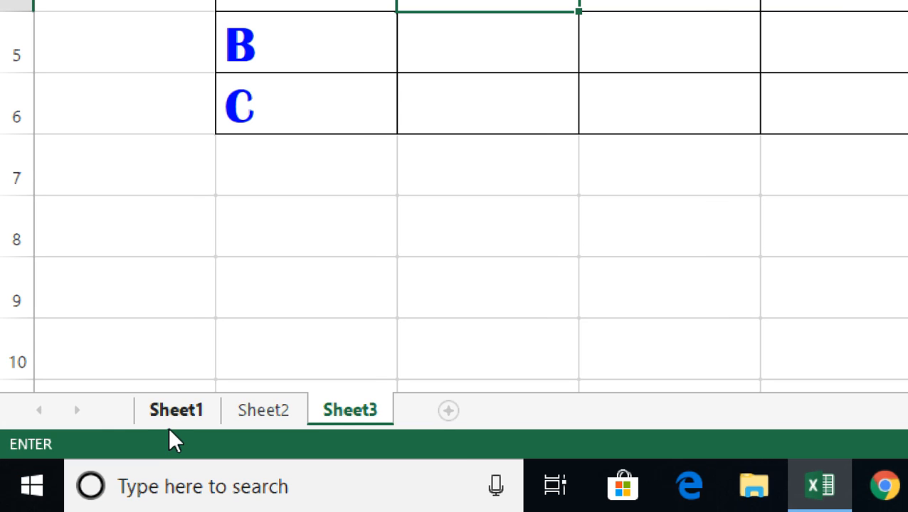
pyautogui.click(168, 420)
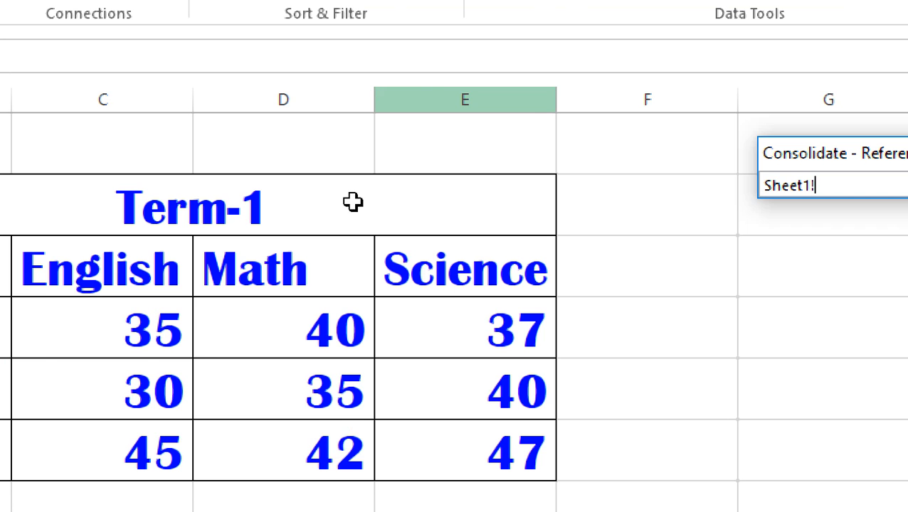
pyautogui.click(115, 316)
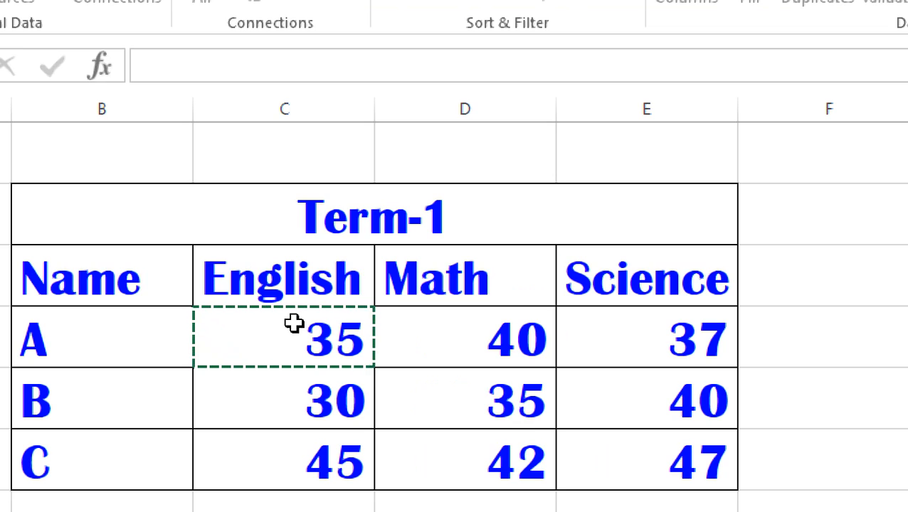
pyautogui.moveTo(296, 325); pyautogui.dragTo(658, 470)
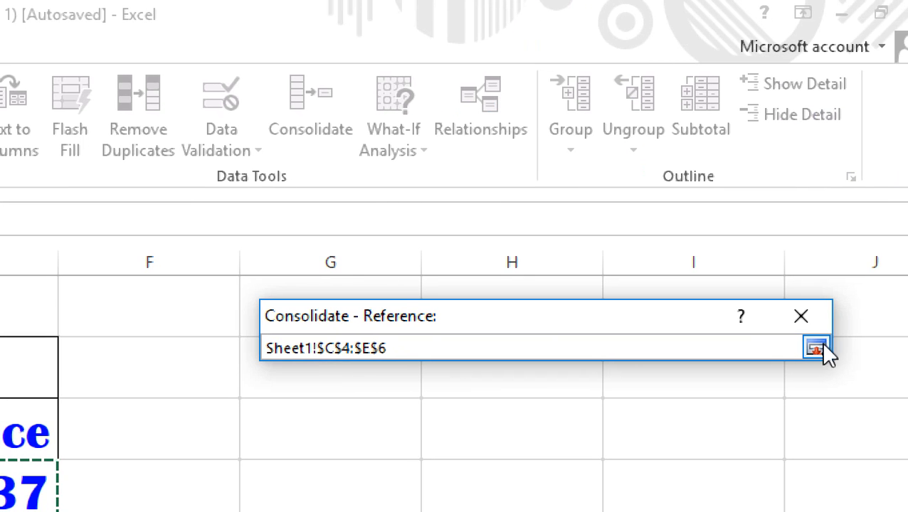
pyautogui.click(803, 315)
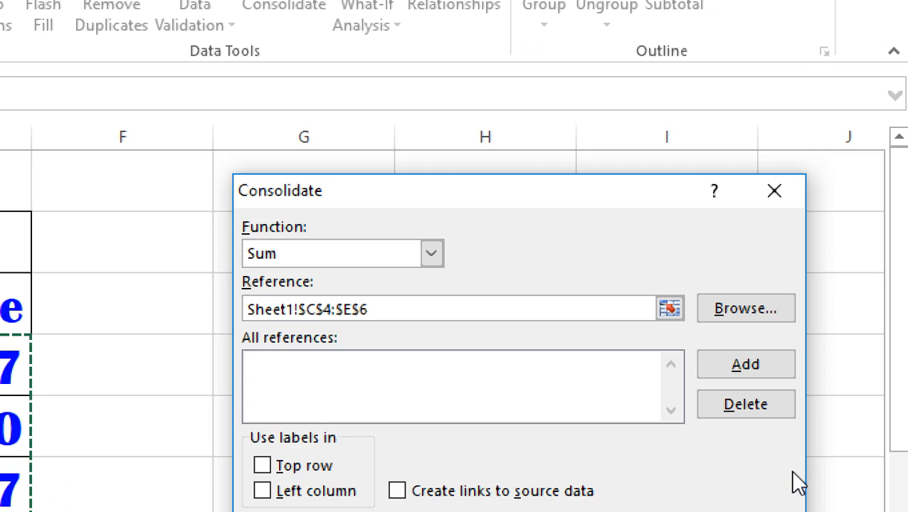
pyautogui.click(745, 365)
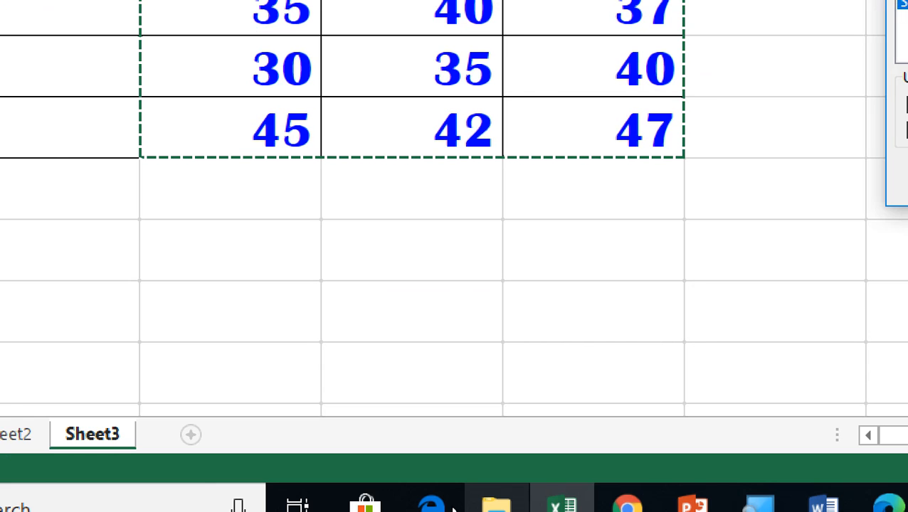
# Add the Term-2 marks C4:E6 on Sheet2 as the second reference and run the Sum consolidation into the Final Result table
pyautogui.click(1, 447)
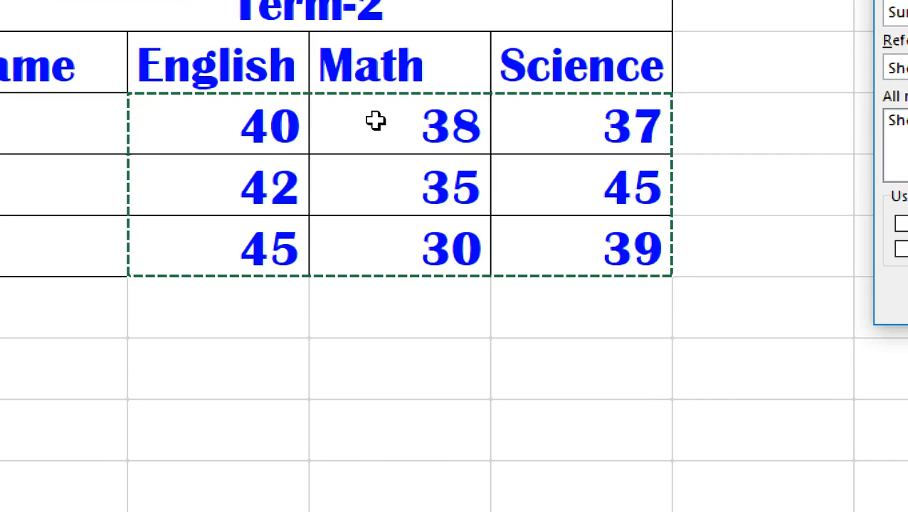
pyautogui.moveTo(233, 132); pyautogui.dragTo(601, 234)
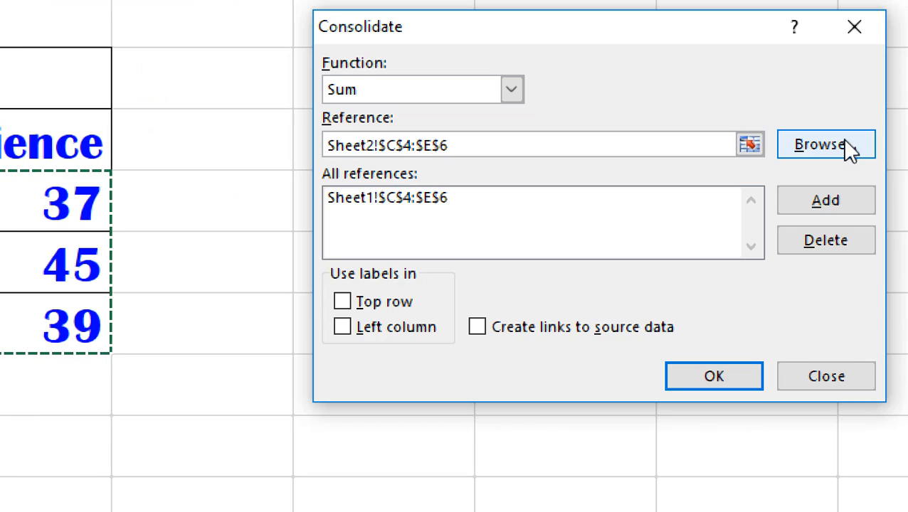
pyautogui.click(843, 208)
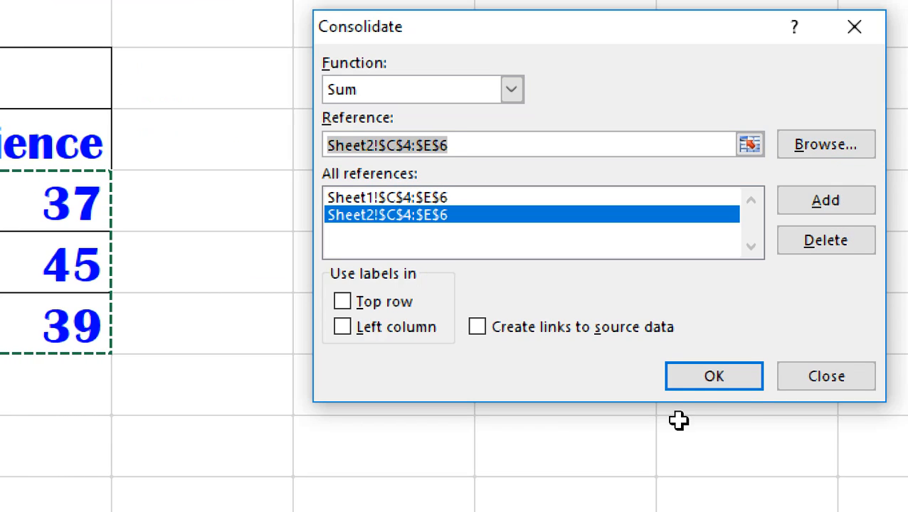
pyautogui.click(694, 382)
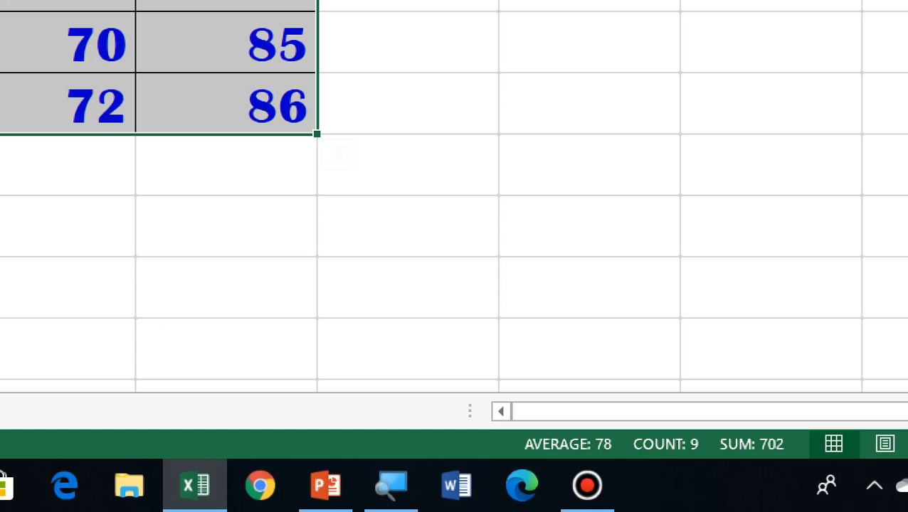
# Close Windows Magnifier and deselect the Final Result marks by selecting empty cell G8
pyautogui.click(404, 491)
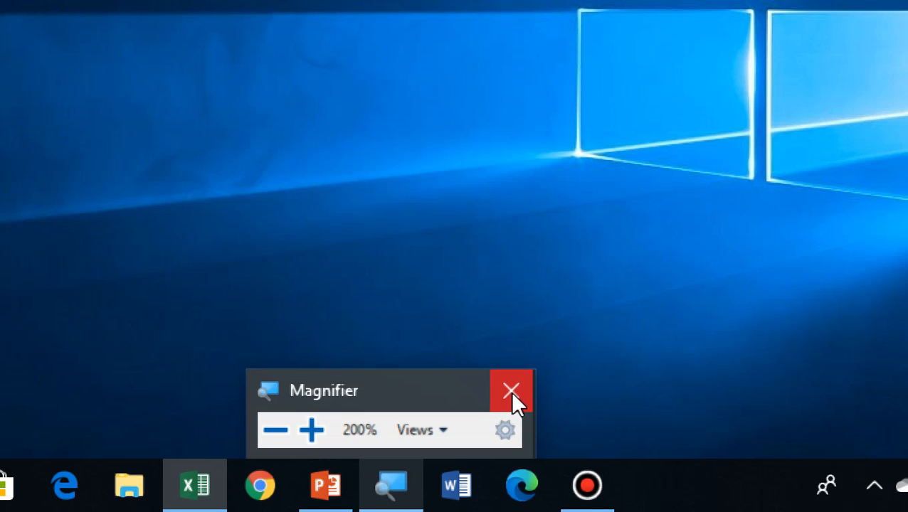
pyautogui.click(510, 391)
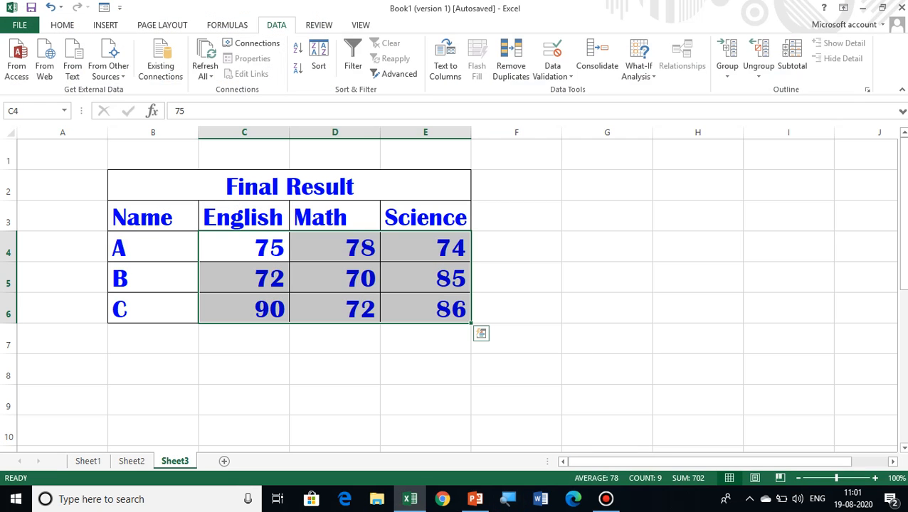
pyautogui.click(606, 368)
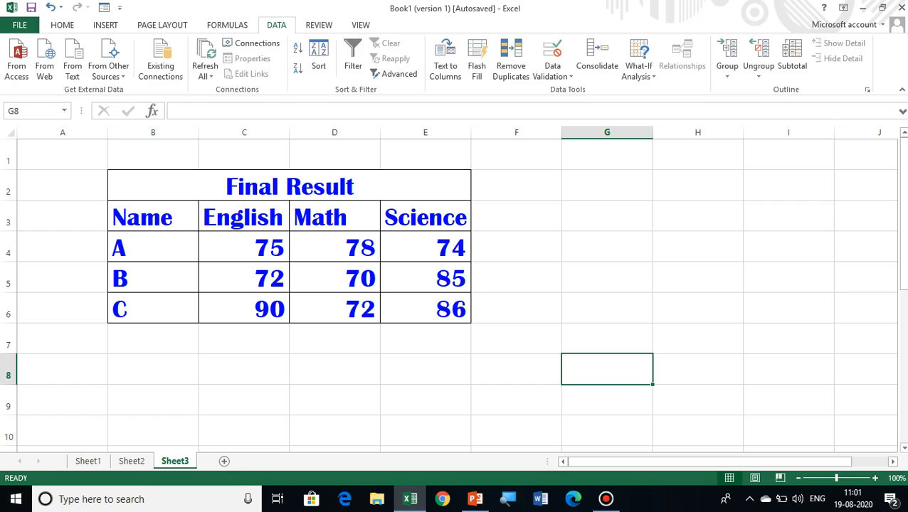